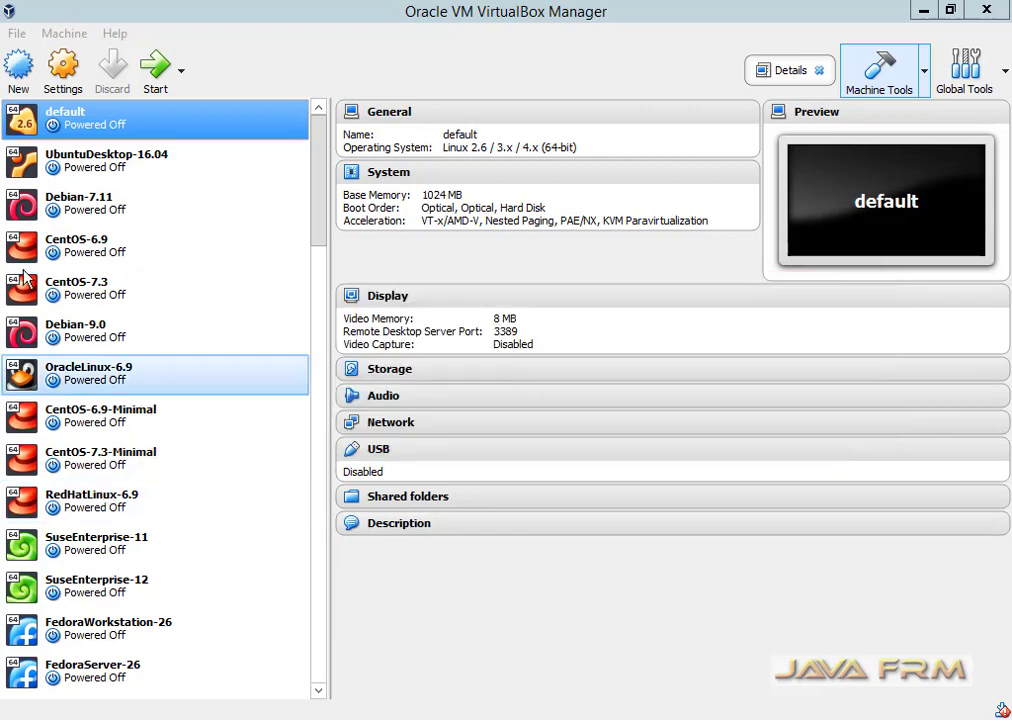
Create a virtual machine named EndlessOS-3.4 with type Linux and version Linux 2.6 / 3.x / 4.x (64-bit)
click(19, 66)
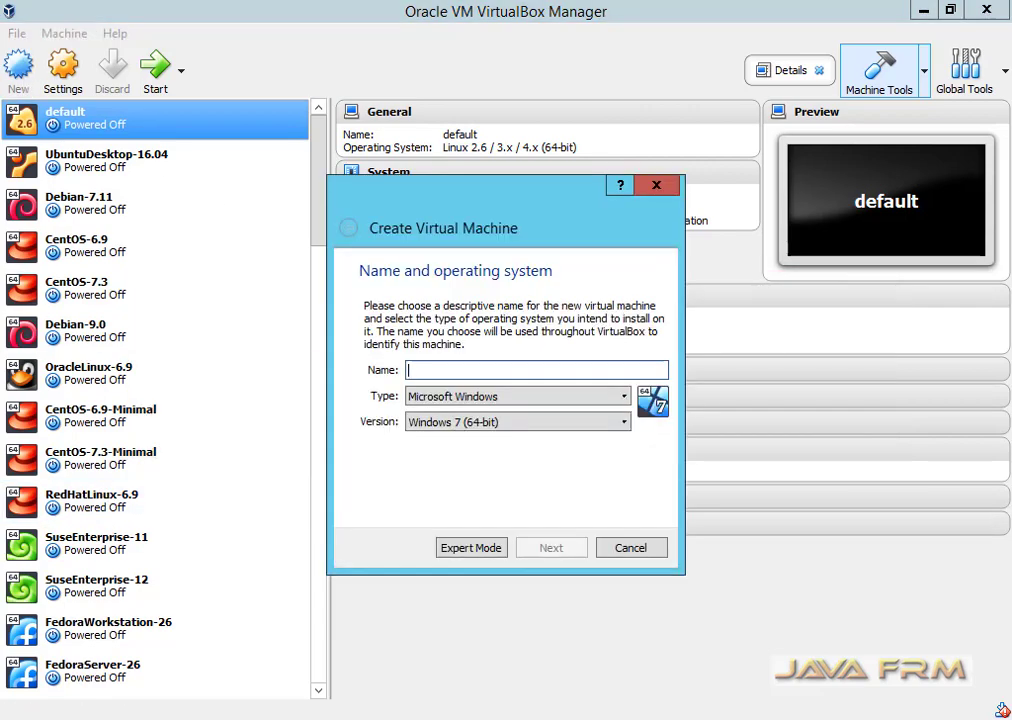
text(Endless)
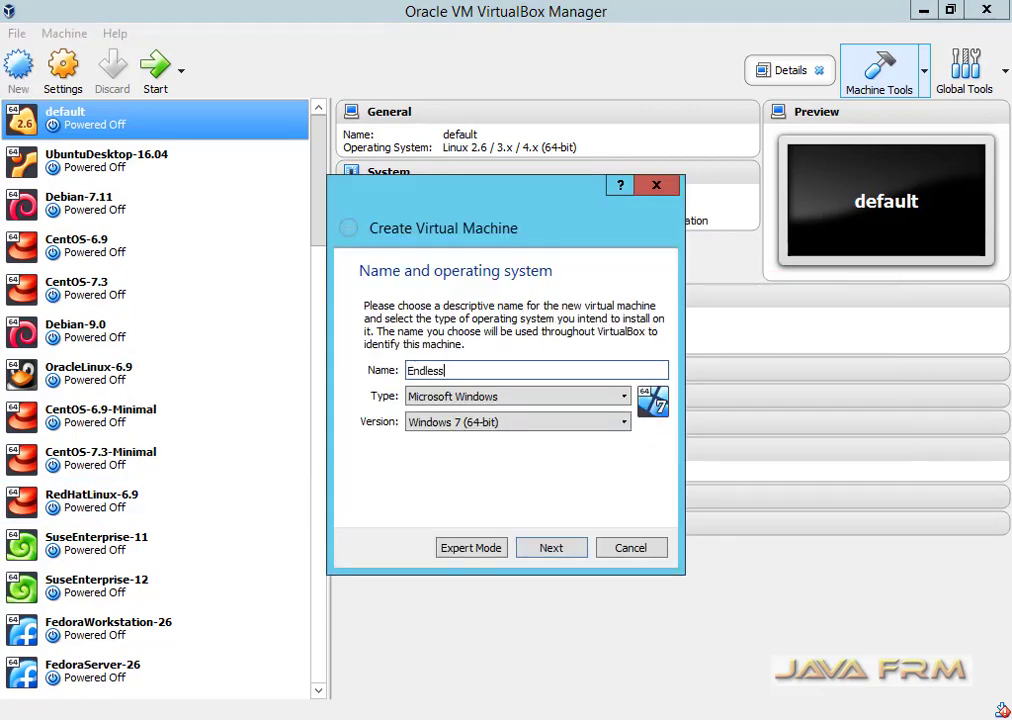
text(OS-3.4)
click(622, 398)
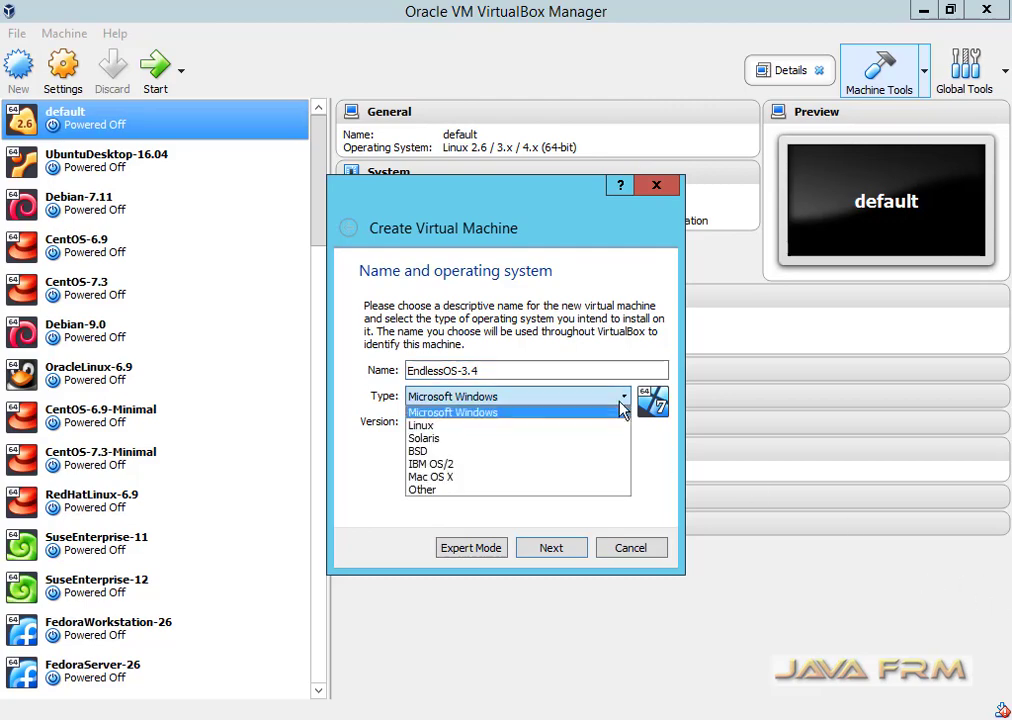
click(470, 430)
click(484, 424)
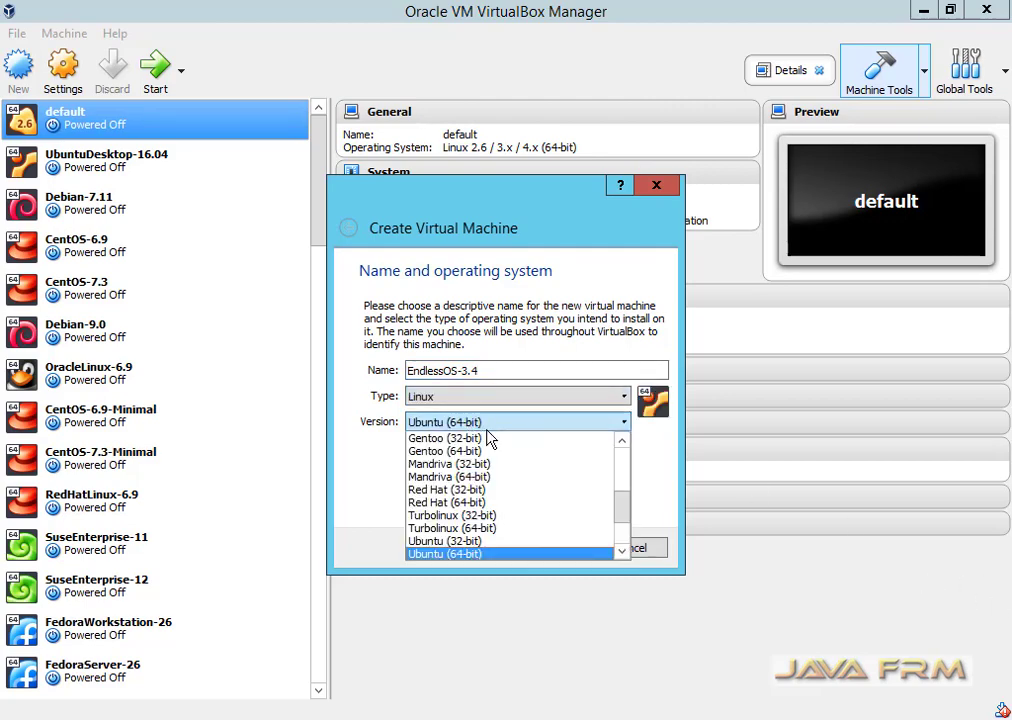
scroll(520, 515, up, 5)
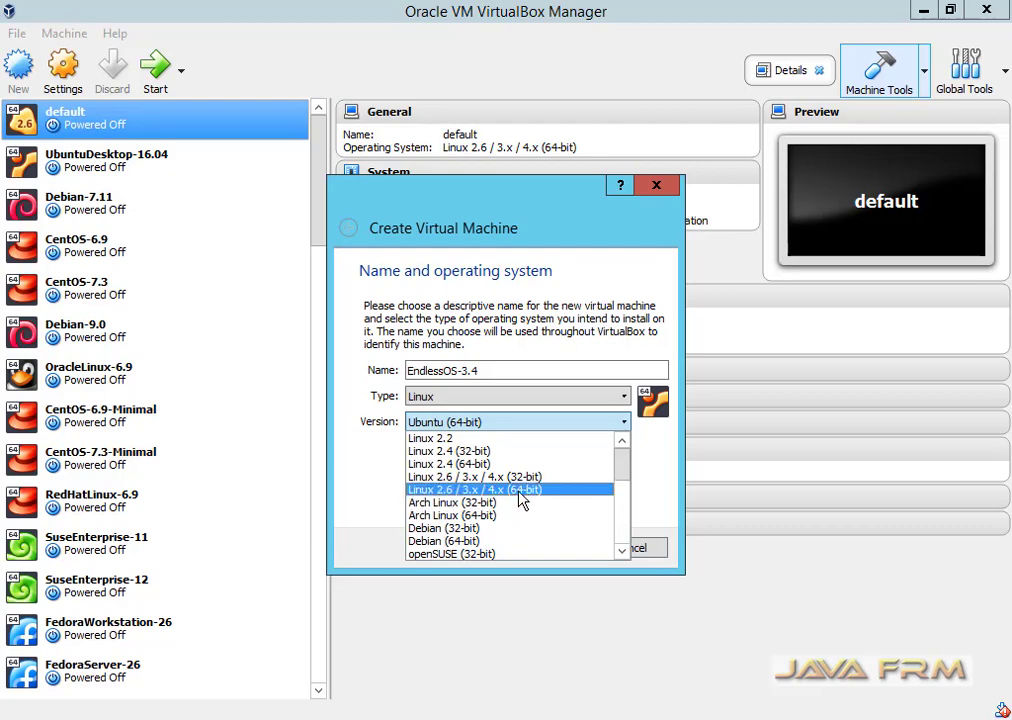
click(519, 490)
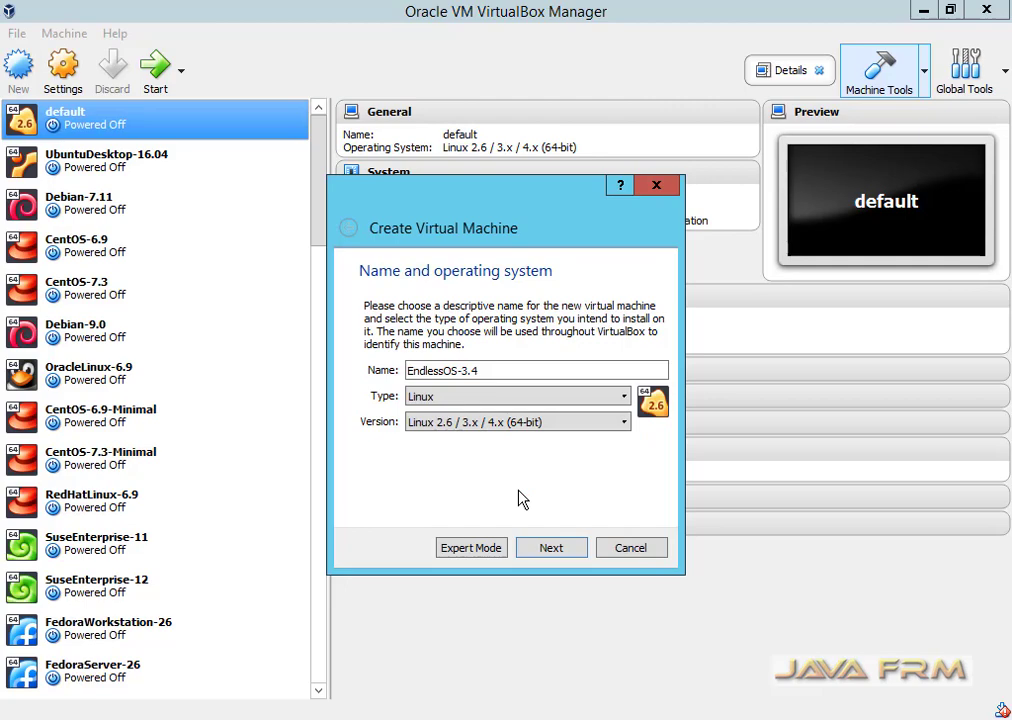
click(566, 549)
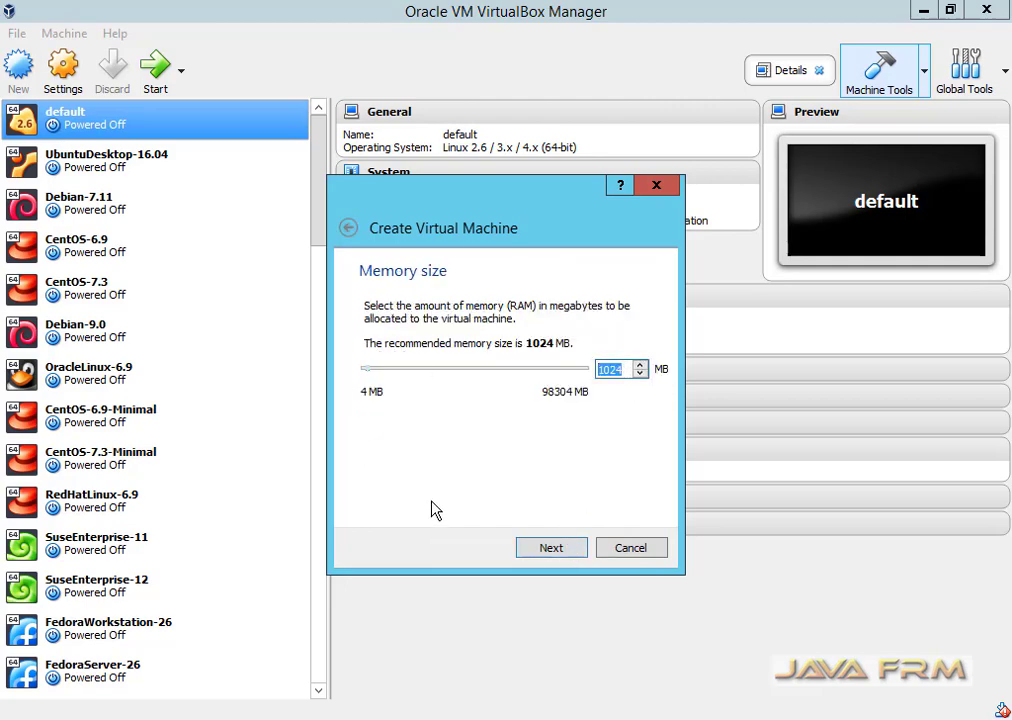
Set the new virtual machine's memory size to 8192 MB and continue to the hard disk options
text(8092)
click(604, 369)
text(1)
click(555, 548)
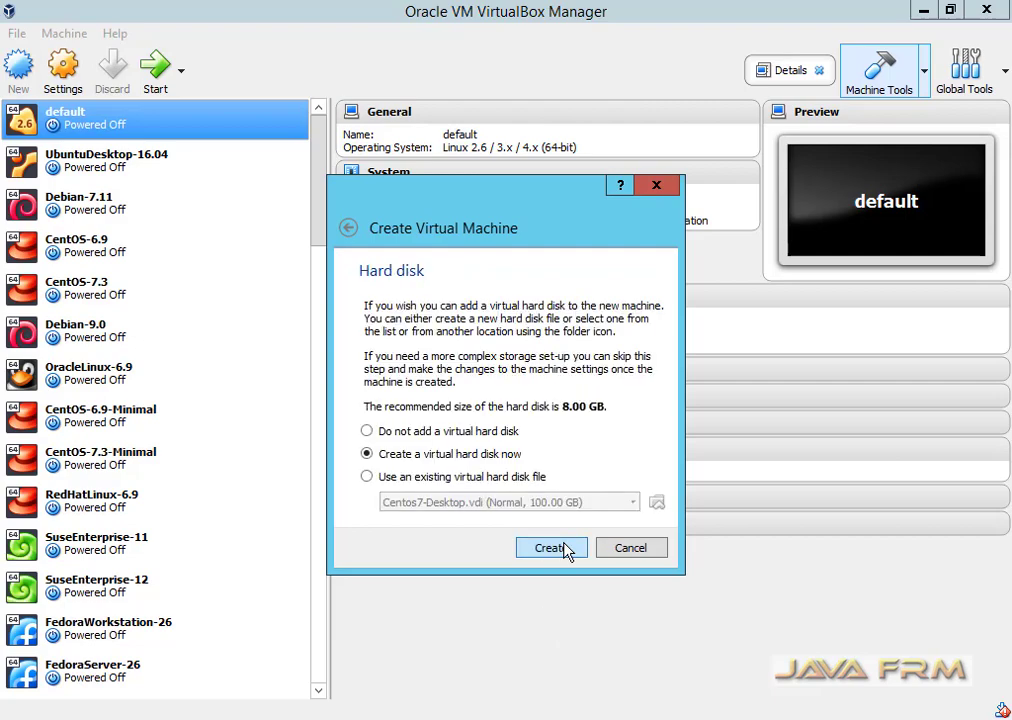
Create a new 40 GB virtual hard disk for the machine in VDI format, keeping the file name EndlessOS-3.4
click(560, 550)
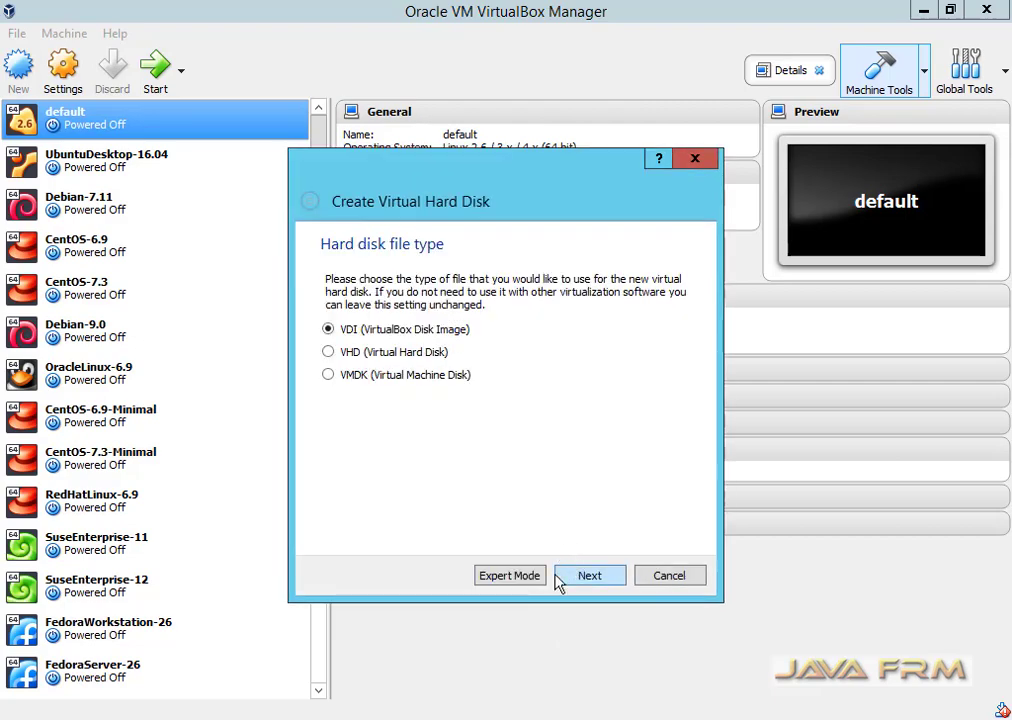
click(590, 576)
click(585, 576)
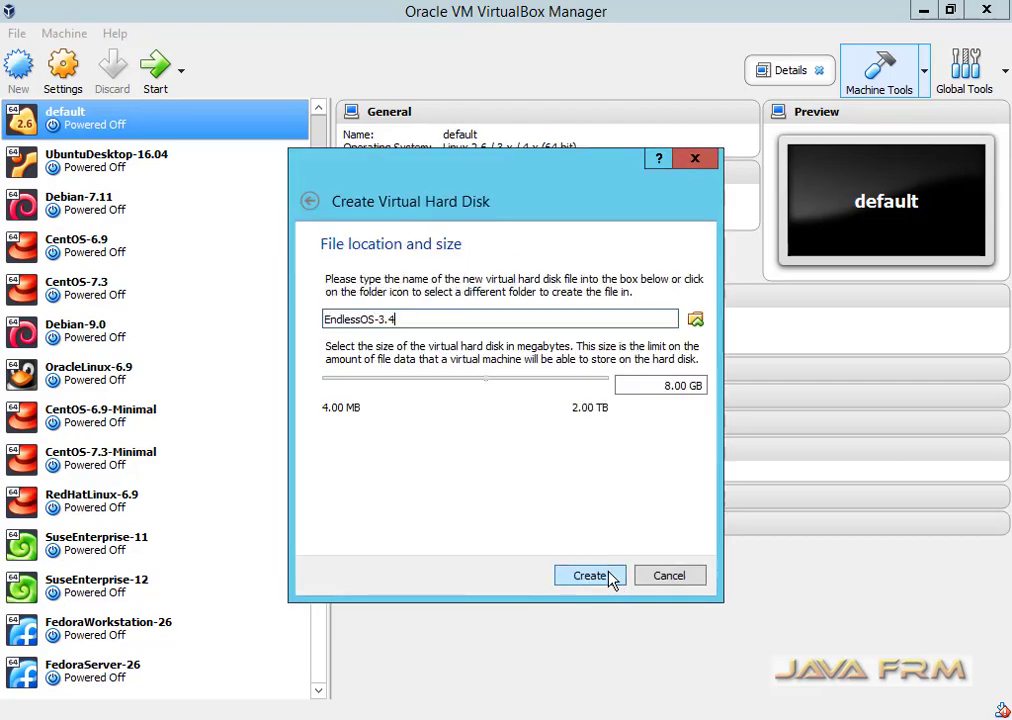
click(684, 390)
key(Home)
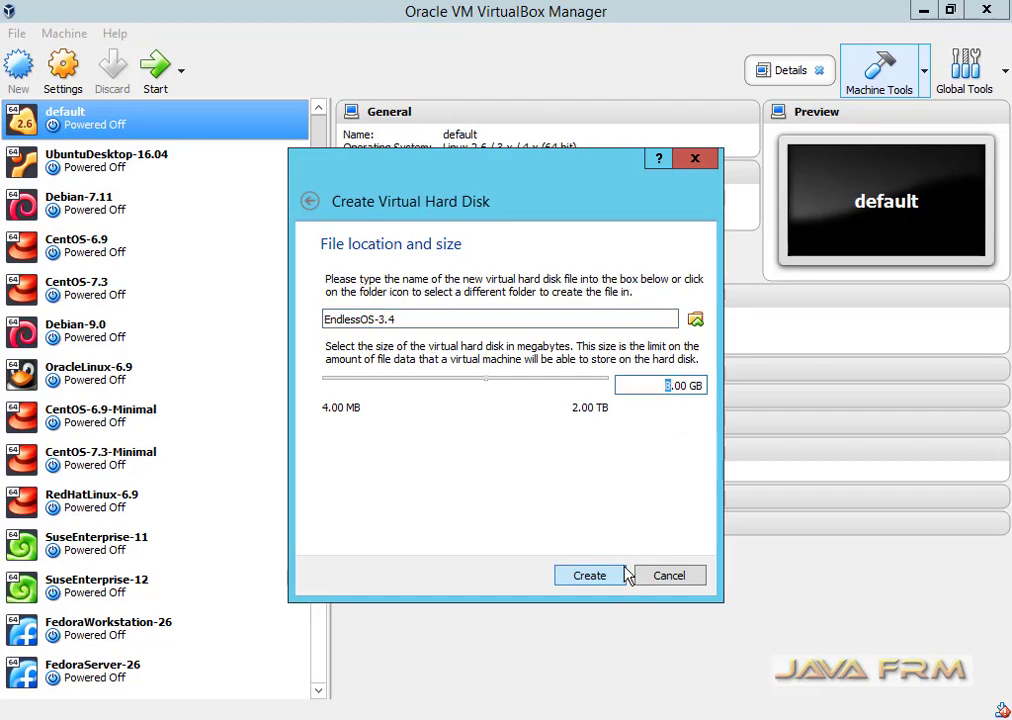
text(40)
click(594, 587)
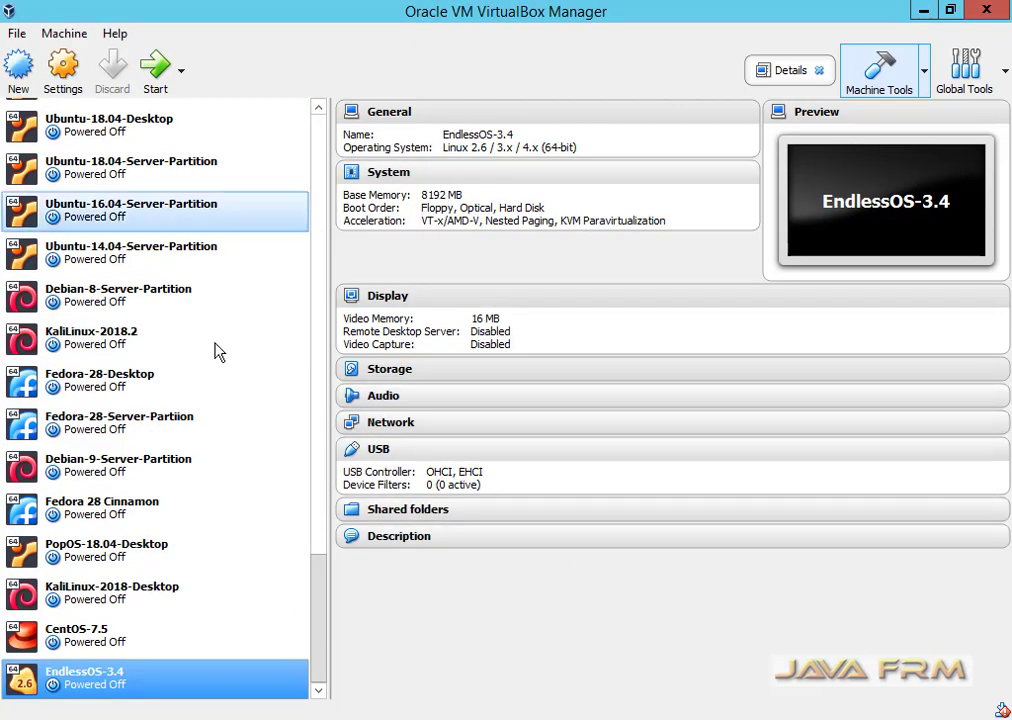
Open the settings of the EndlessOS-3.4 machine and assign it 4 processors
scroll(318, 640, down, 1)
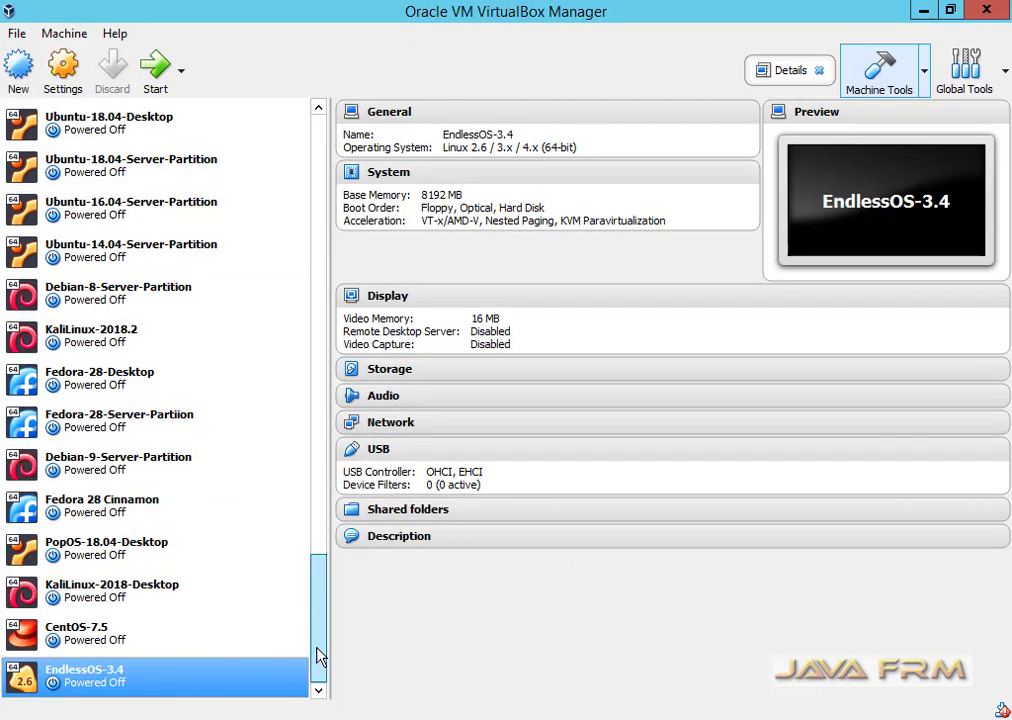
right_click(103, 682)
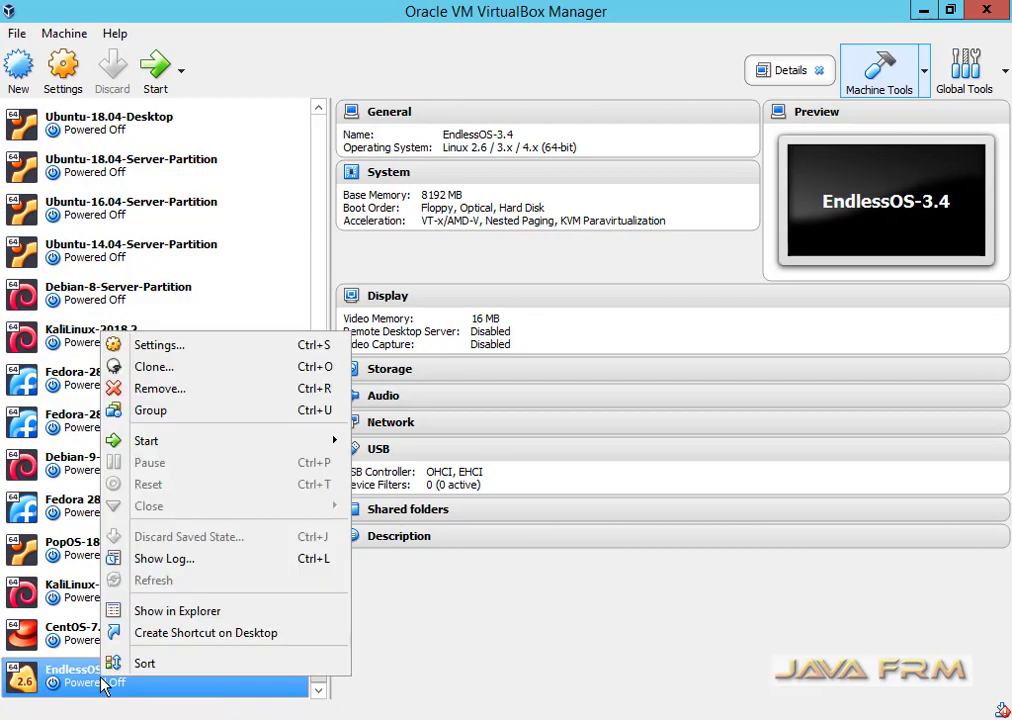
click(203, 346)
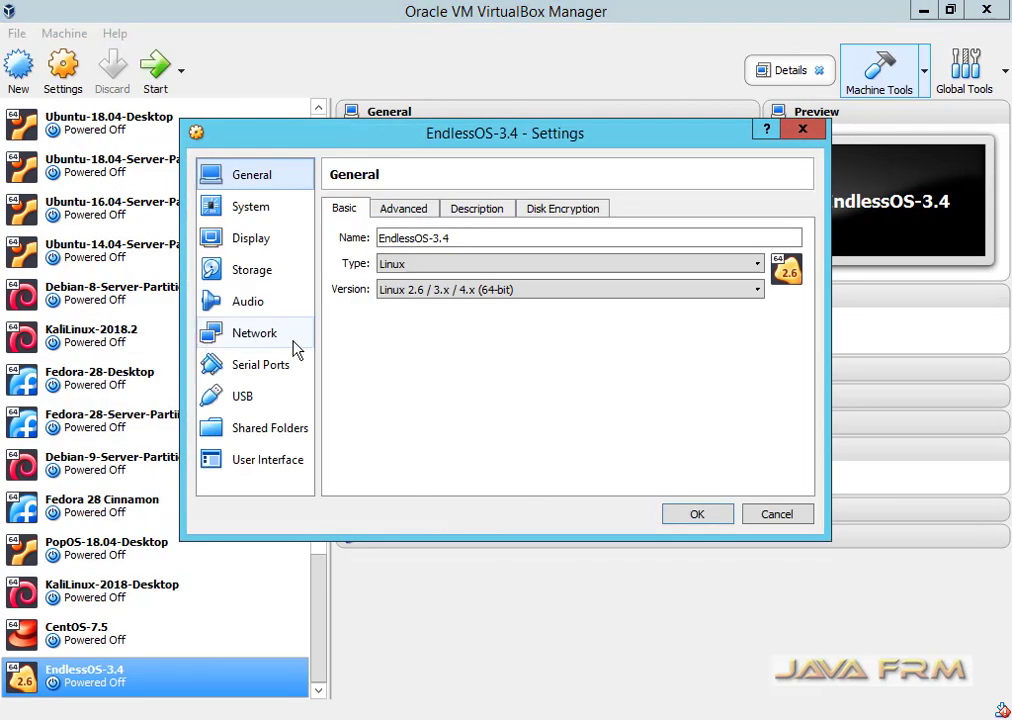
click(401, 210)
click(488, 213)
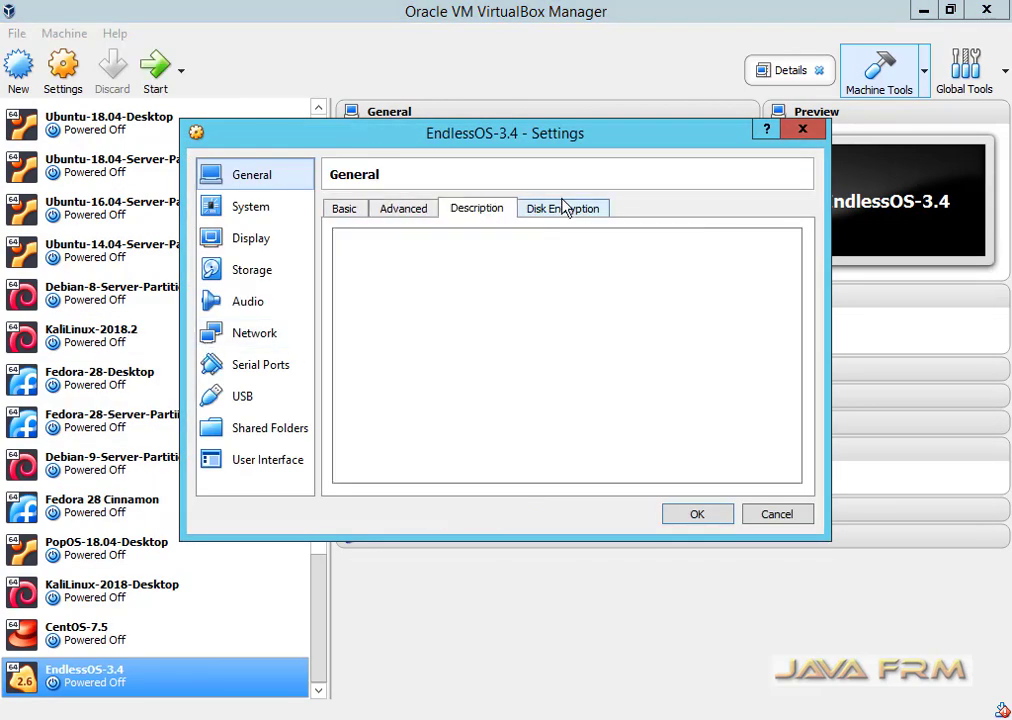
click(562, 207)
click(245, 208)
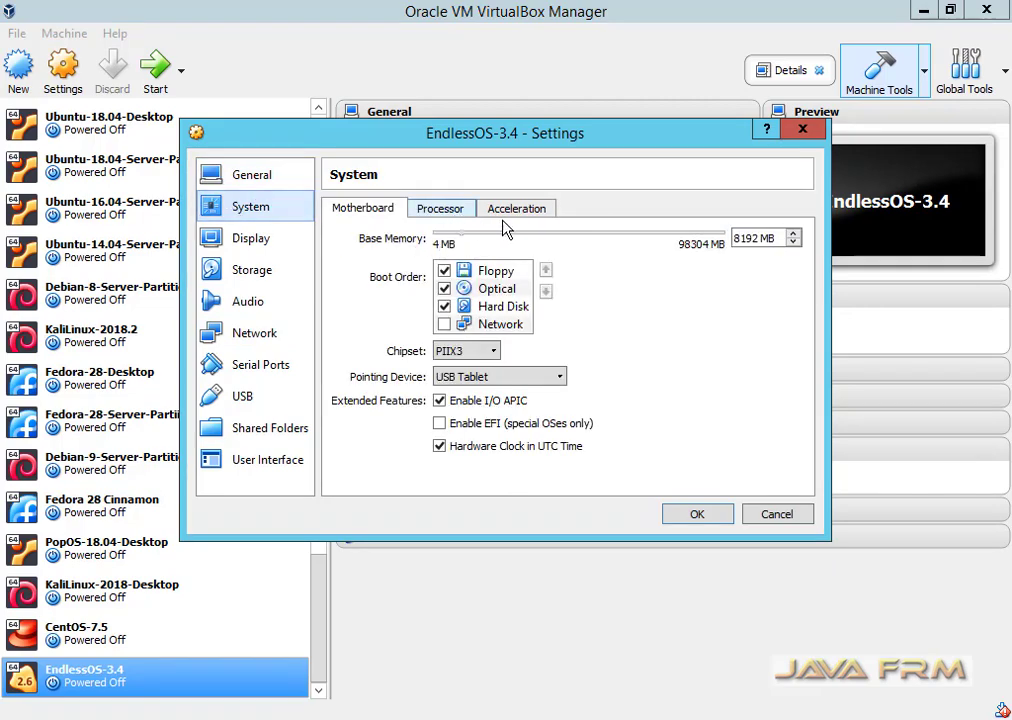
click(437, 208)
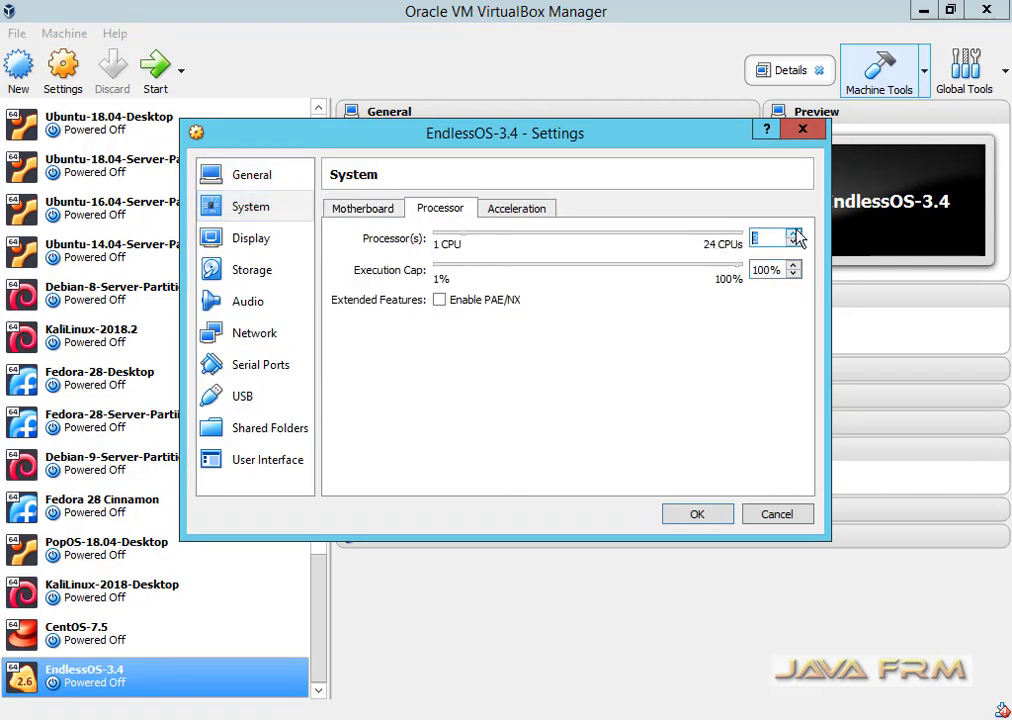
click(510, 212)
Load the eos-eos3.4-amd64-amd64.180526-054220.en image from Downloads into the empty optical drive and save the machine's settings
click(258, 243)
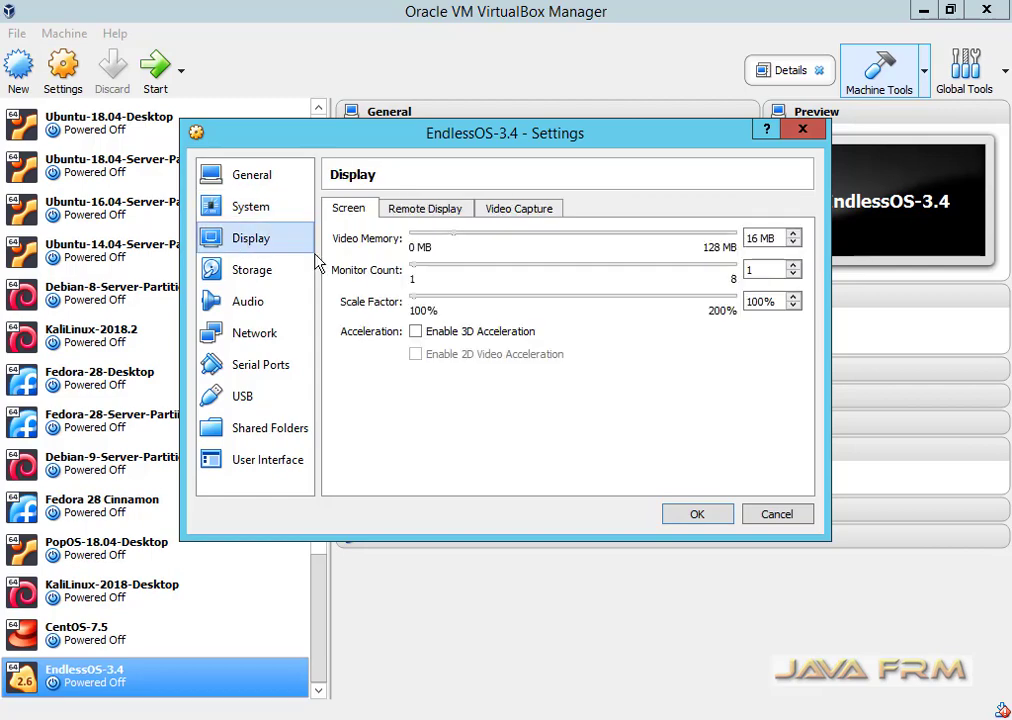
click(270, 272)
click(412, 255)
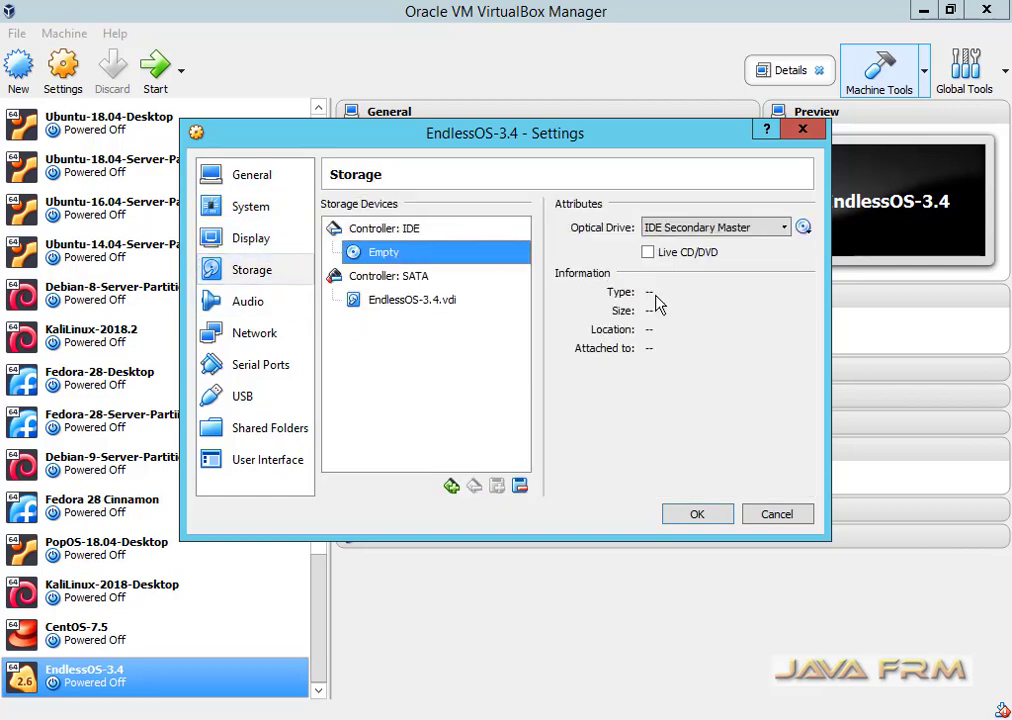
click(803, 227)
click(815, 254)
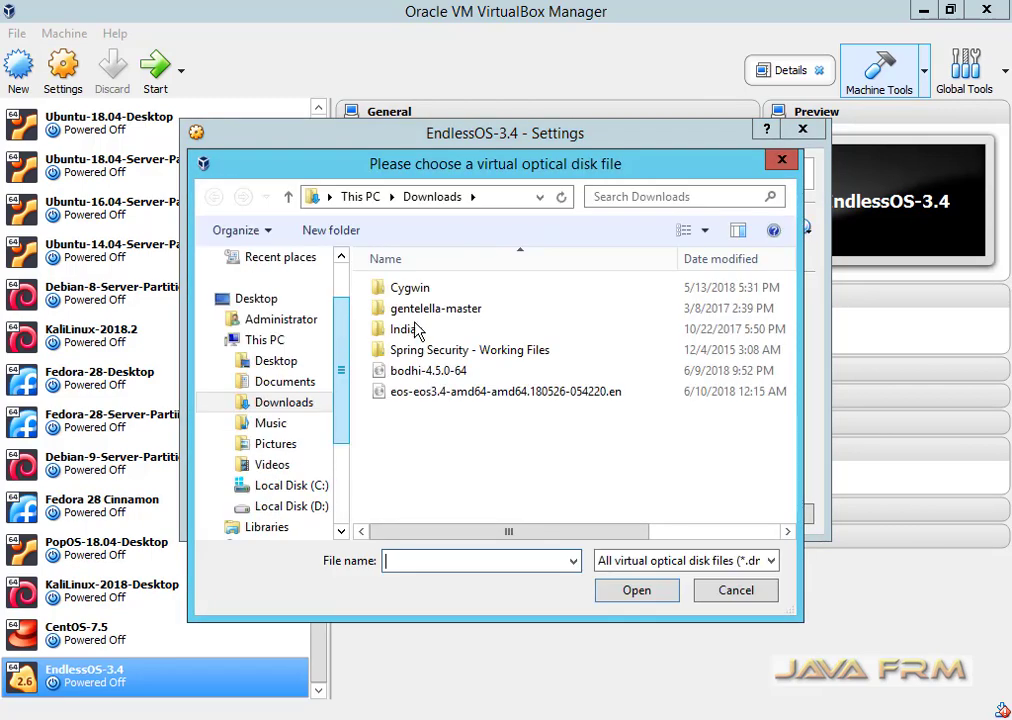
click(488, 394)
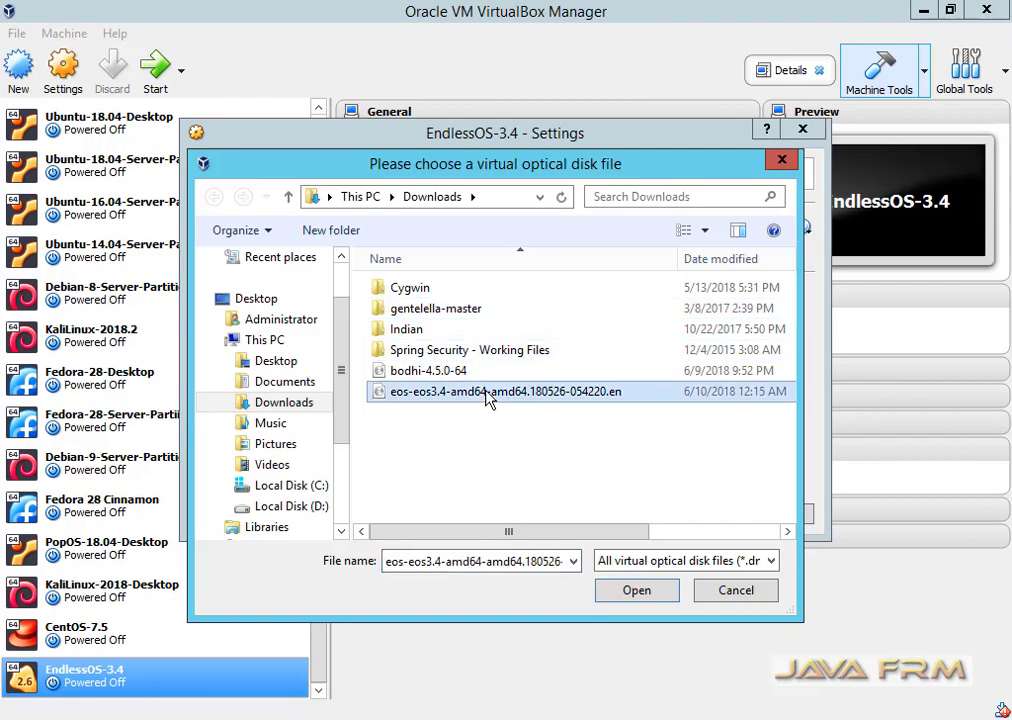
click(637, 591)
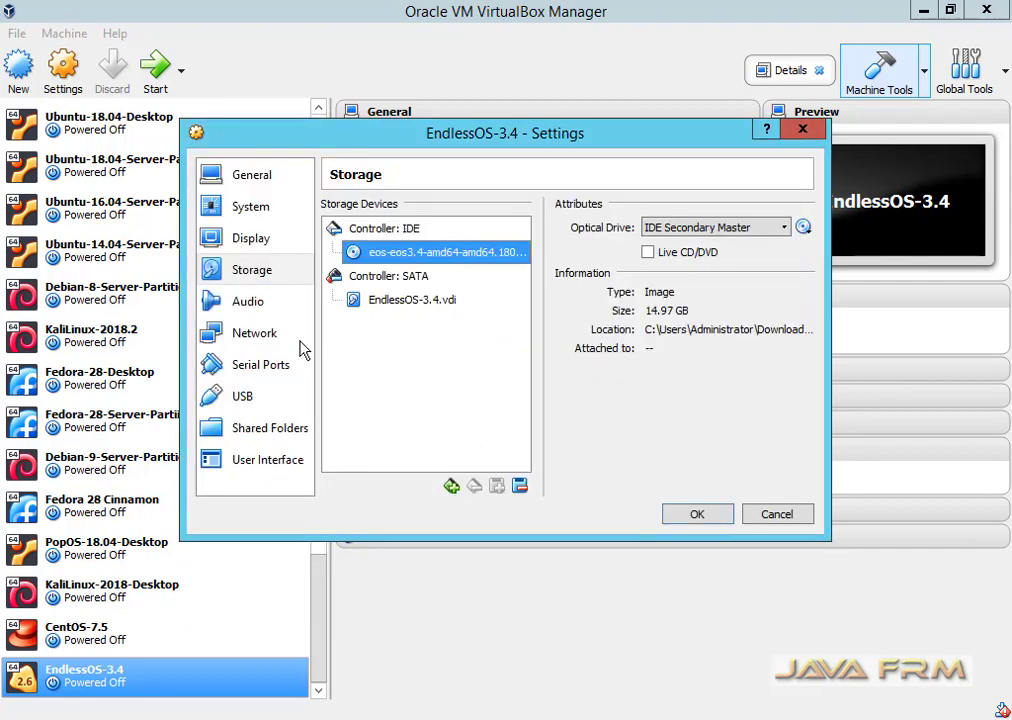
click(248, 305)
click(258, 334)
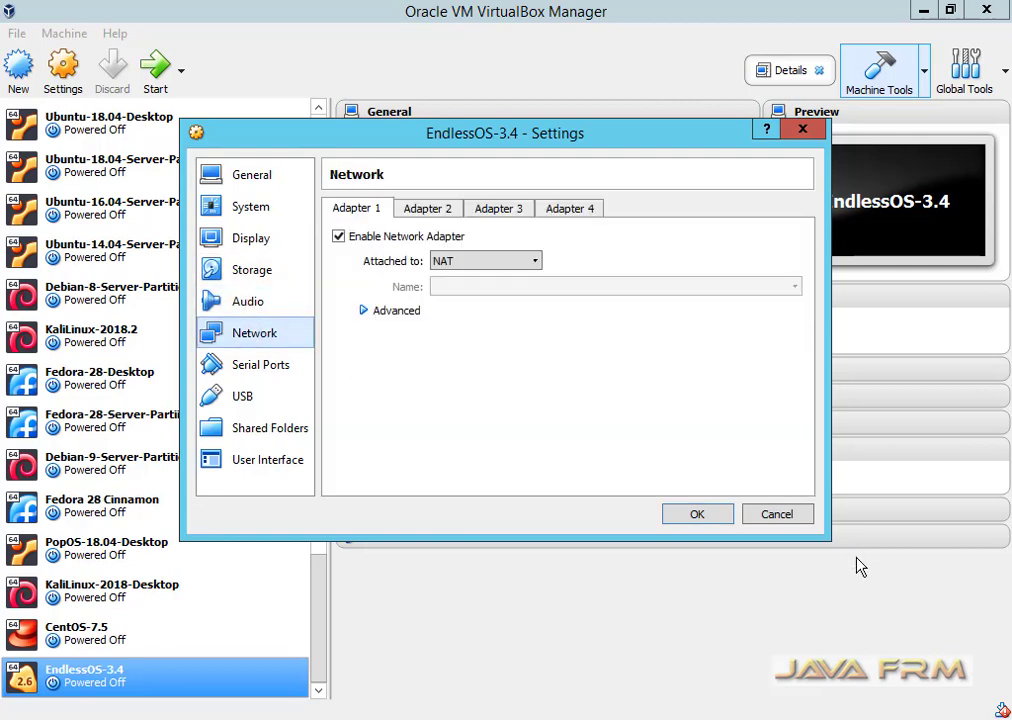
click(698, 516)
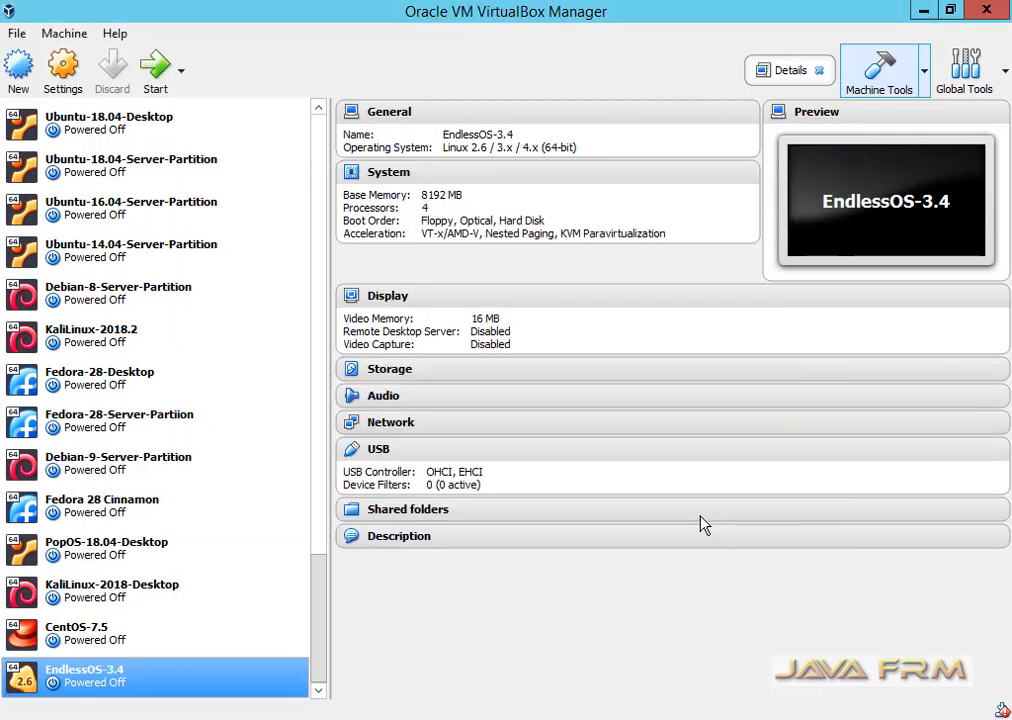
Start the EndlessOS-3.4 virtual machine and accept English (United States) as the installer language
right_click(174, 683)
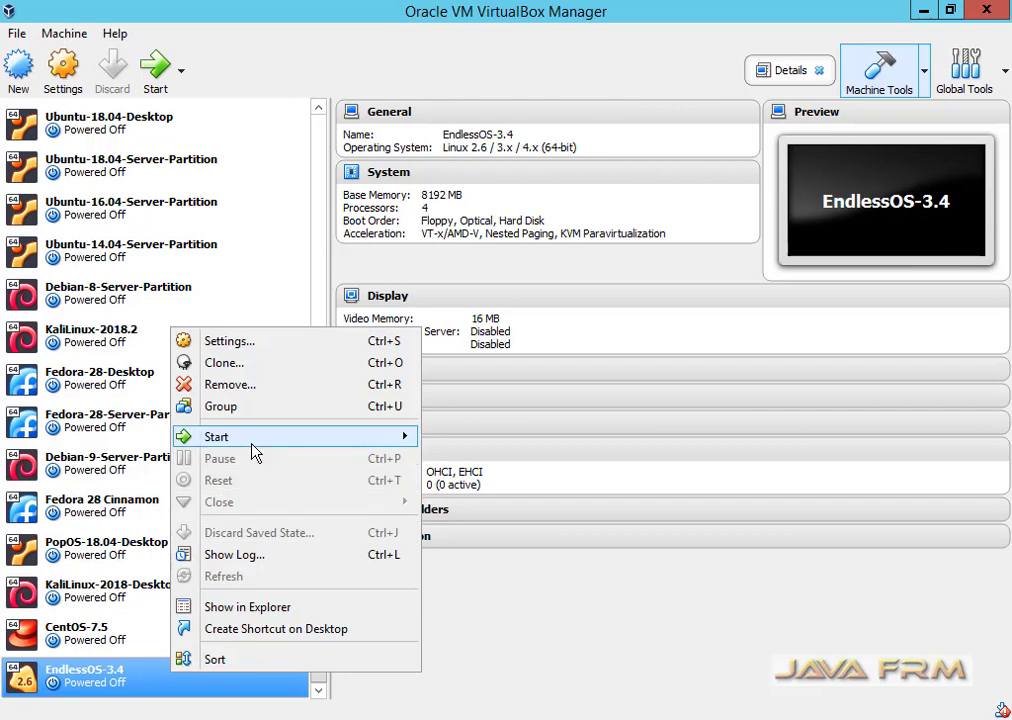
mouse_move(255, 445)
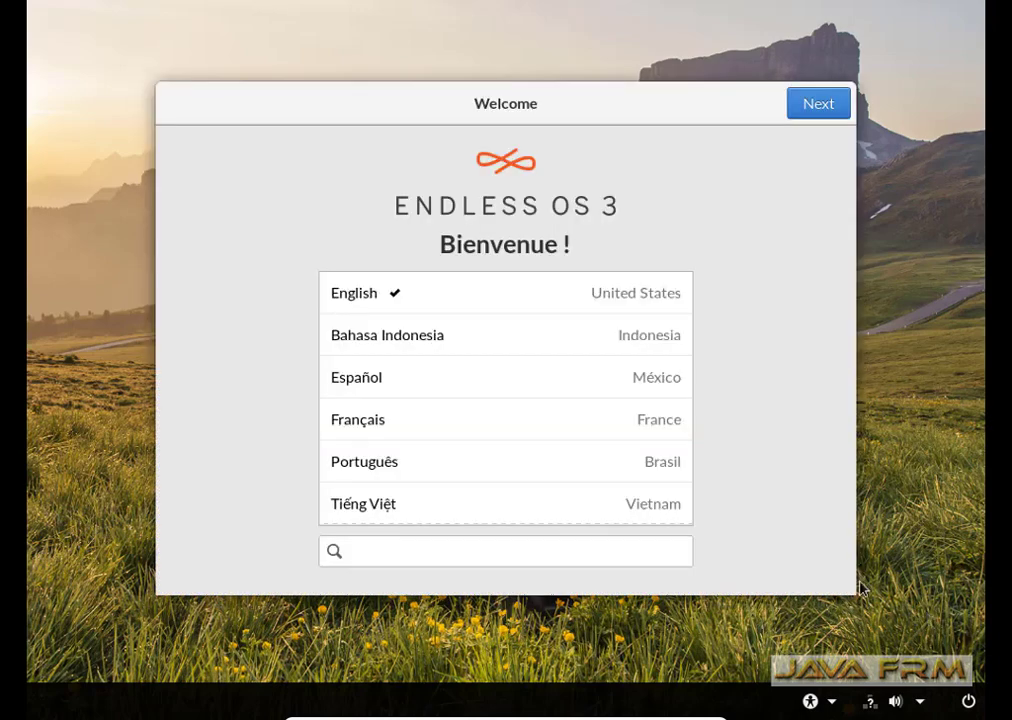
click(829, 104)
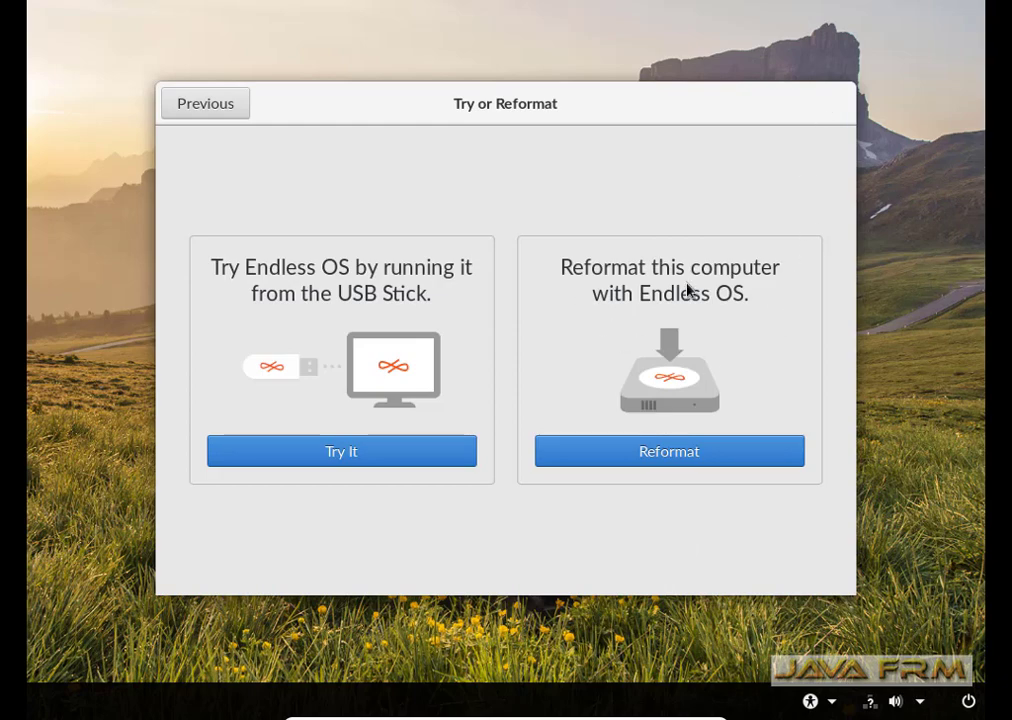
Choose to reformat the computer with the existing Endless OS 3.4 English Full version
click(680, 452)
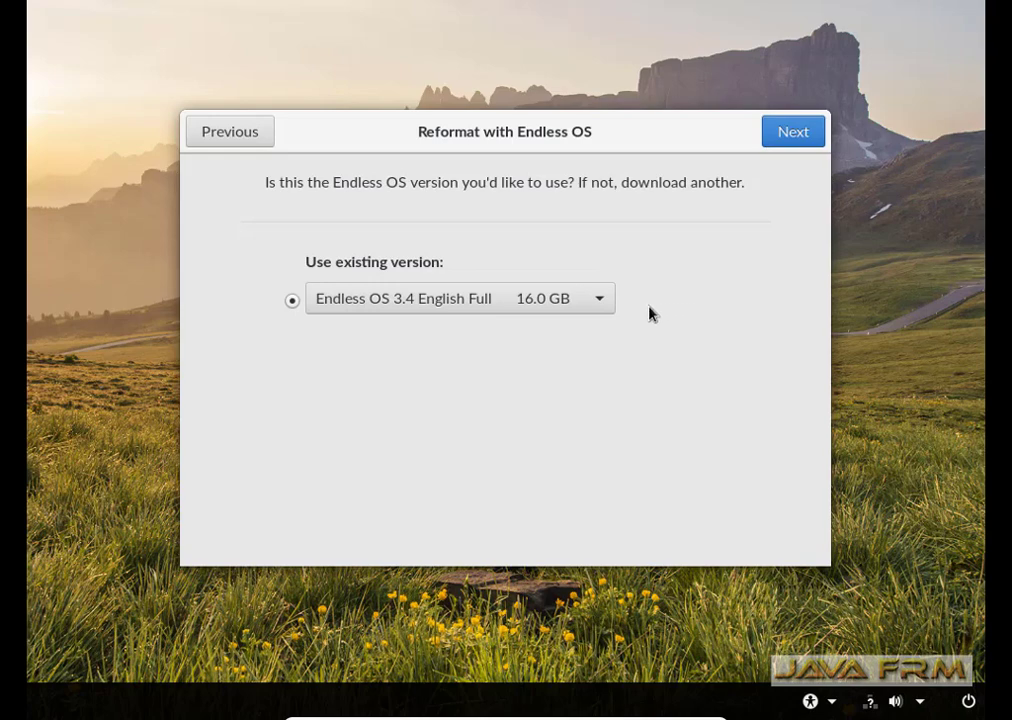
click(603, 310)
click(603, 313)
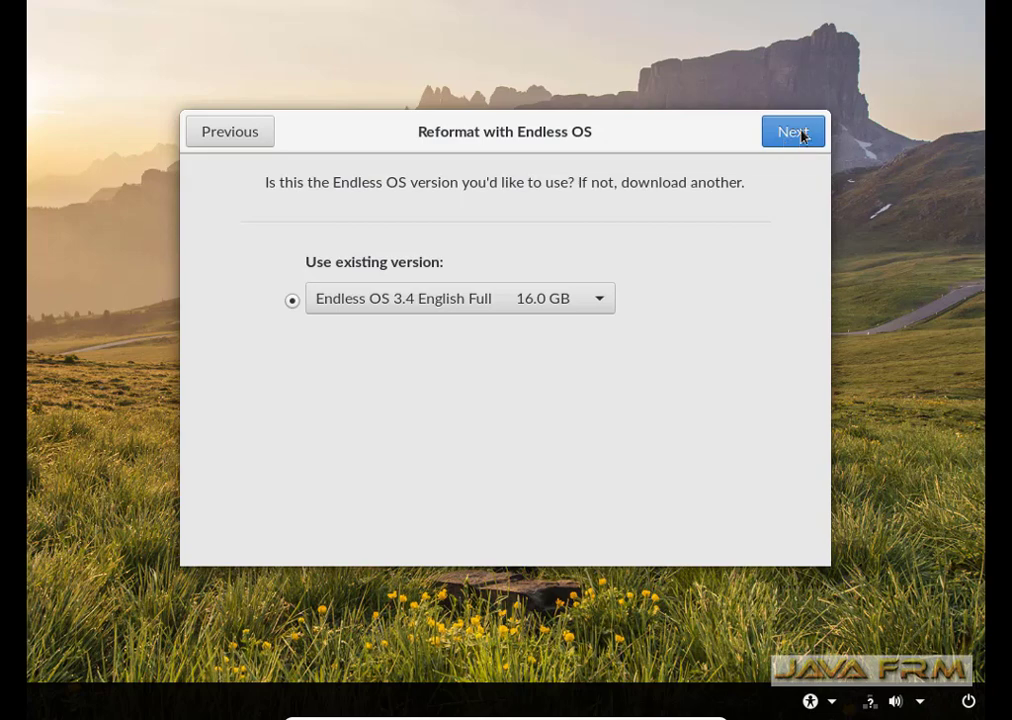
click(794, 132)
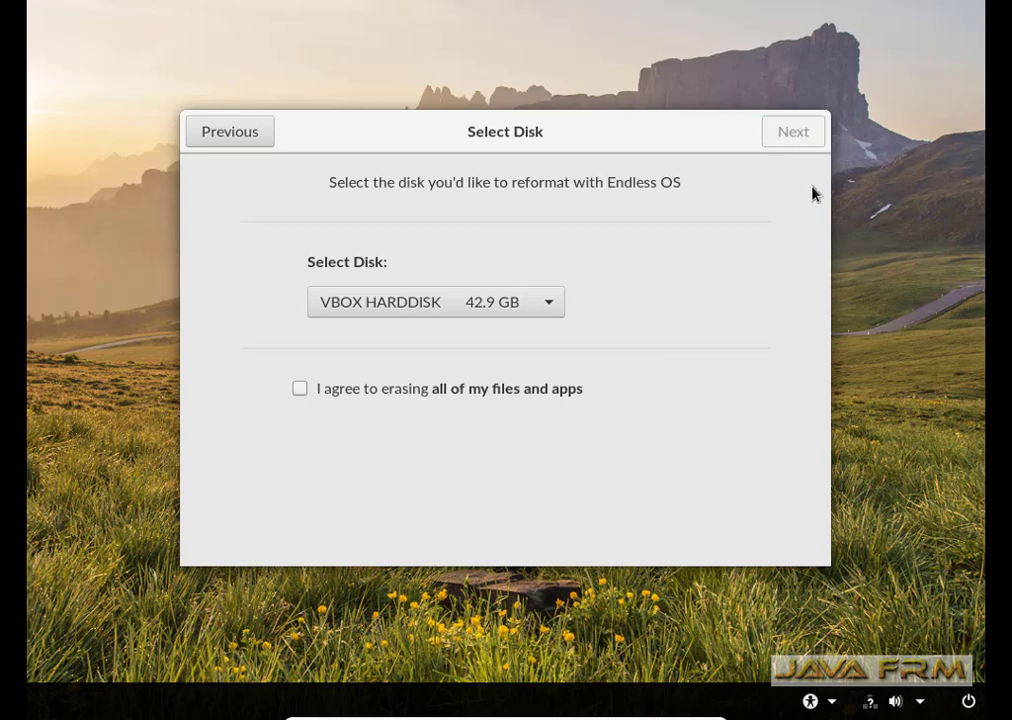
Reformat the VBOX HARDDISK, agreeing to erase all files and apps, and power off the machine when the installation finishes
click(300, 390)
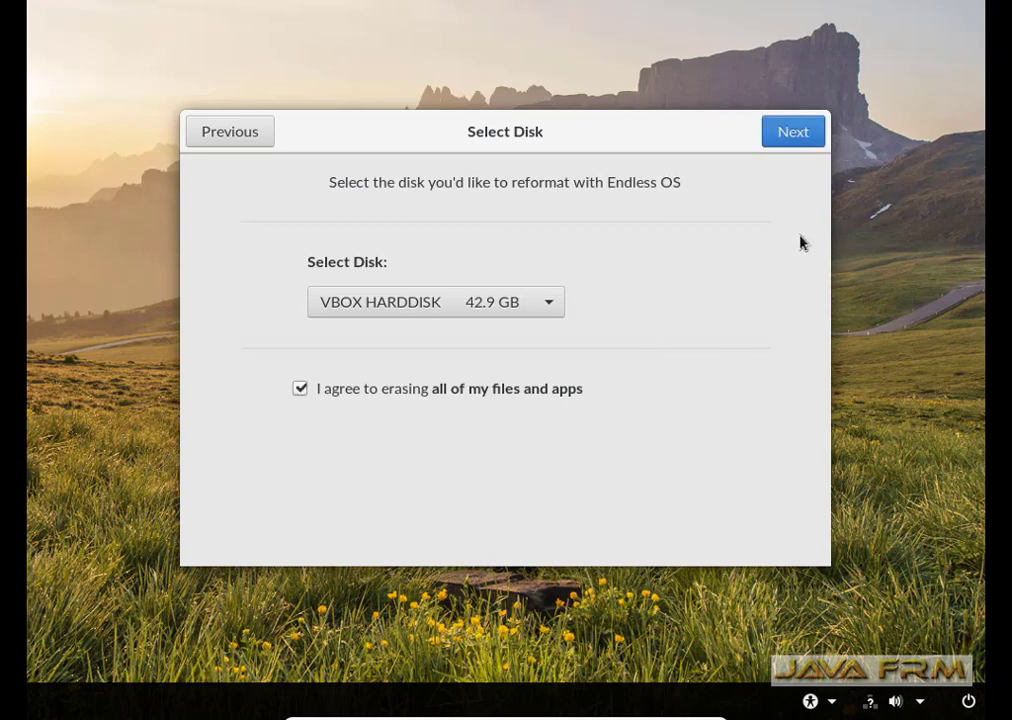
click(793, 134)
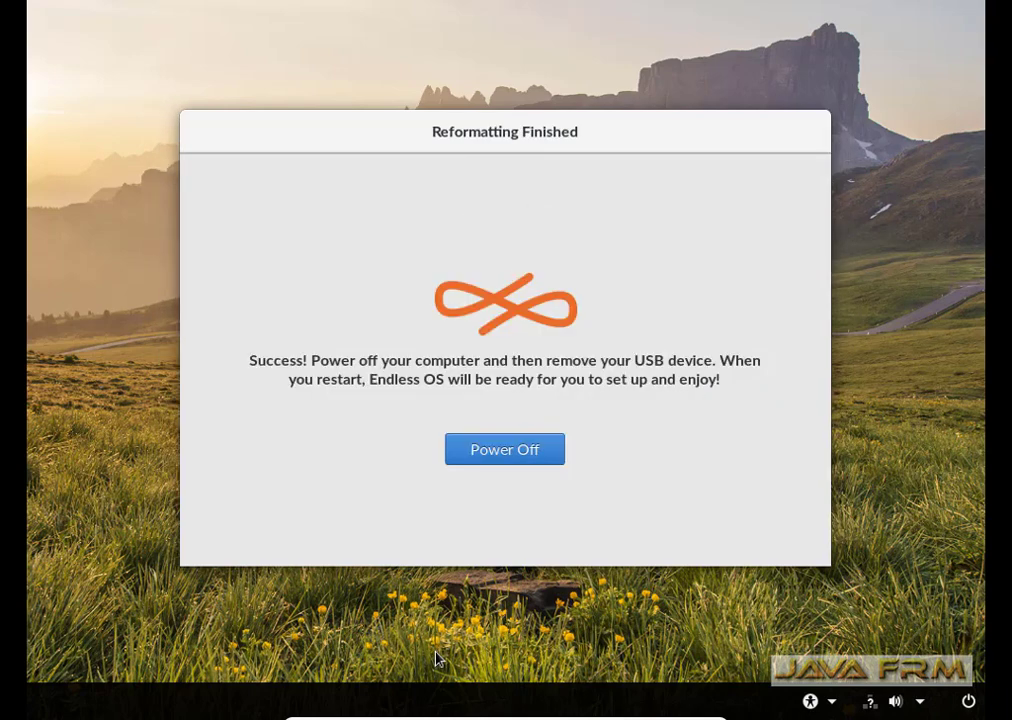
click(511, 451)
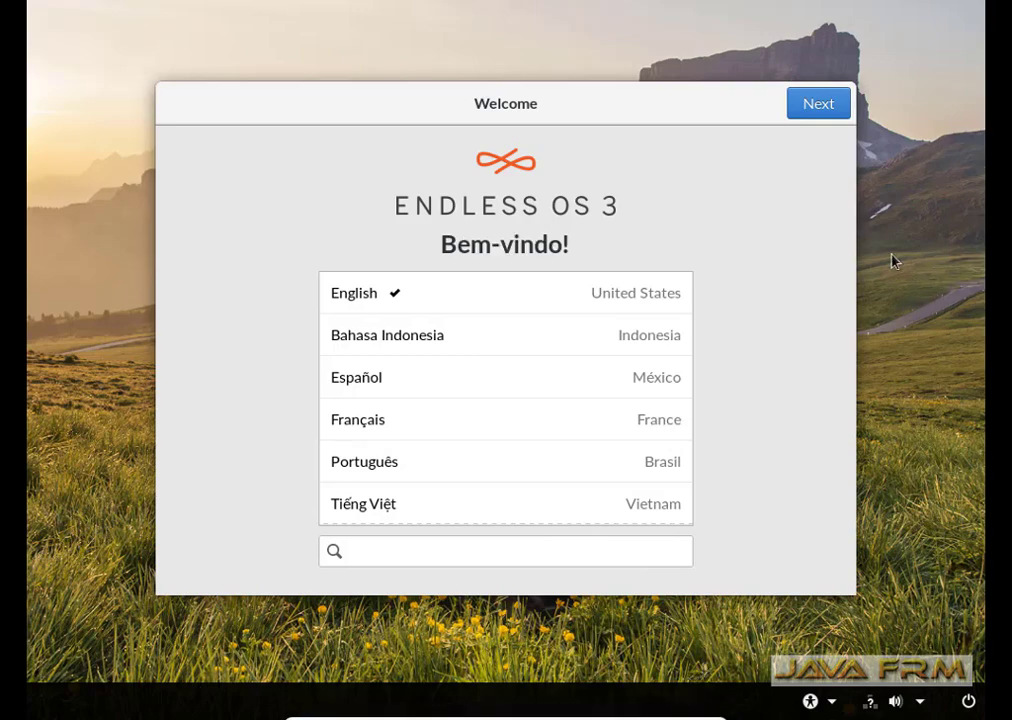
Accept English (United States) as the system language, the English (US) keyboard layout and the Endless terms of use
click(816, 112)
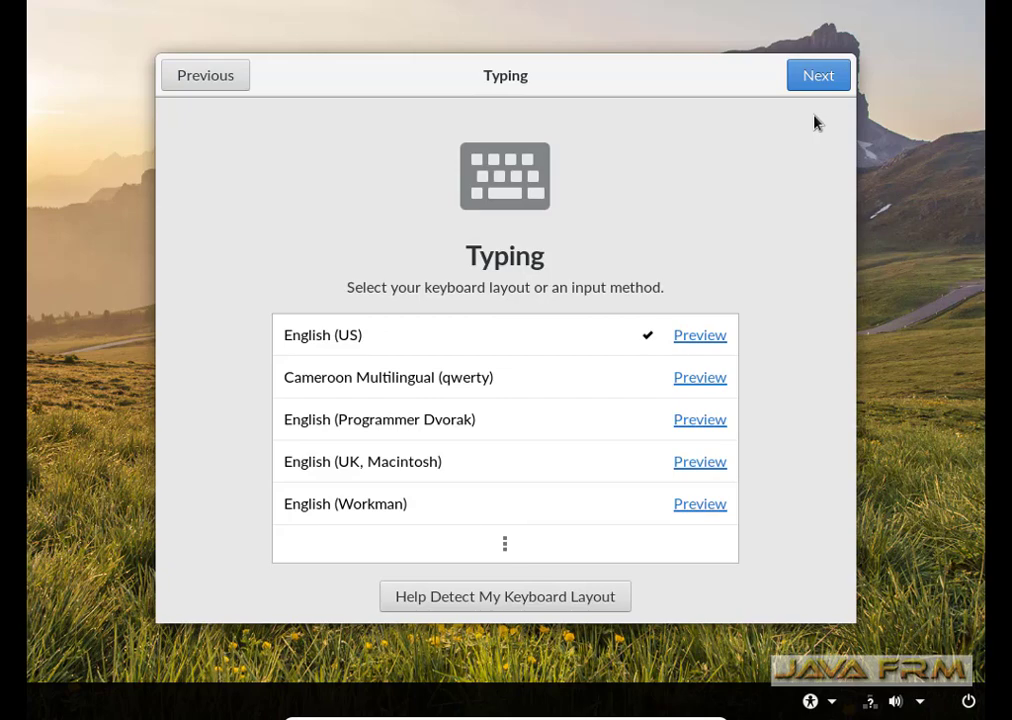
click(821, 87)
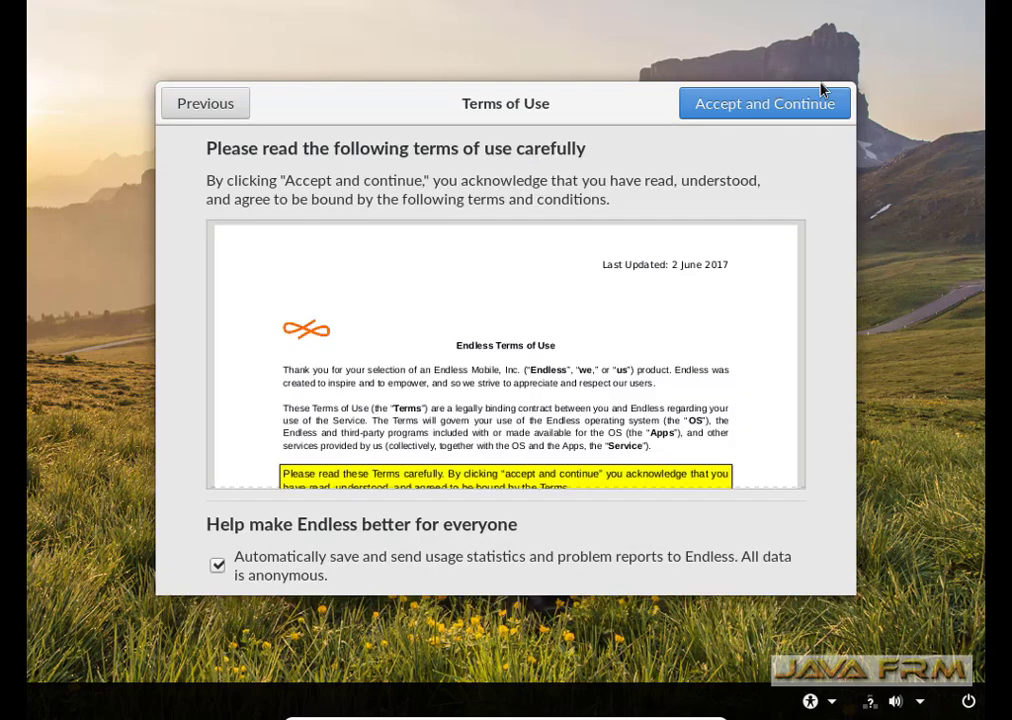
click(800, 110)
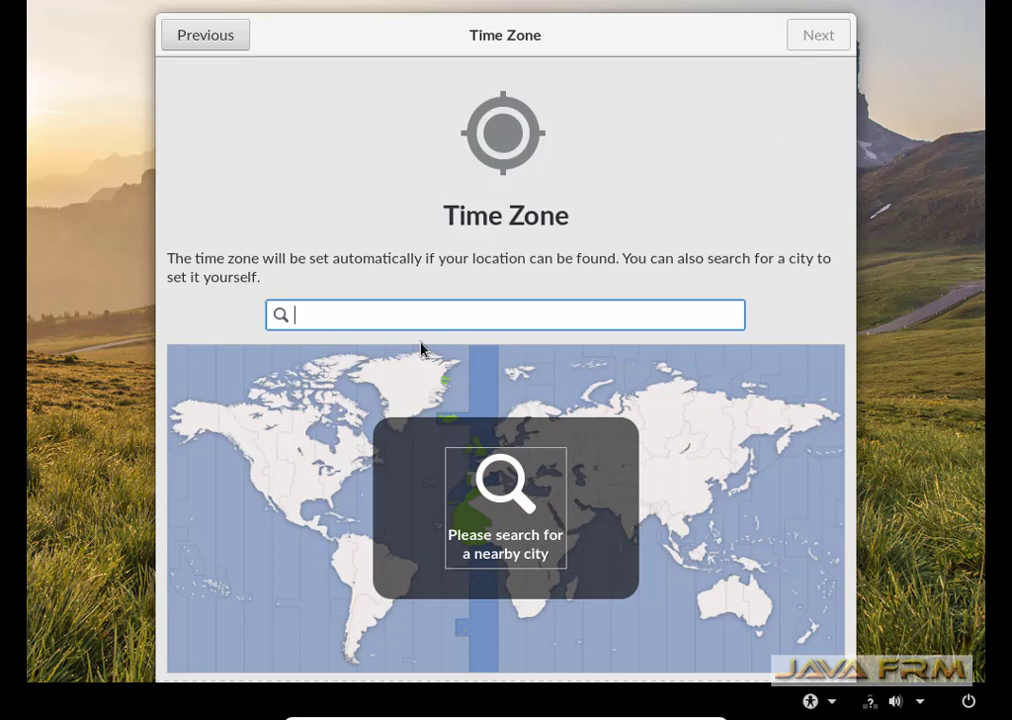
Set the time zone to Kolkata, India and continue the setup
text(kolk)
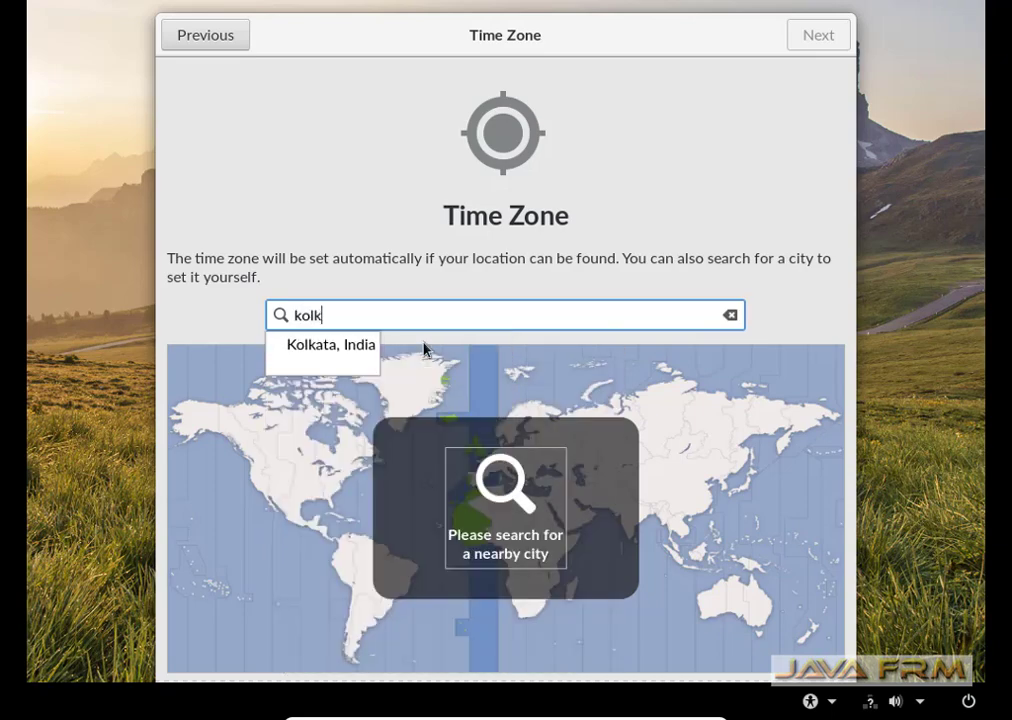
click(352, 350)
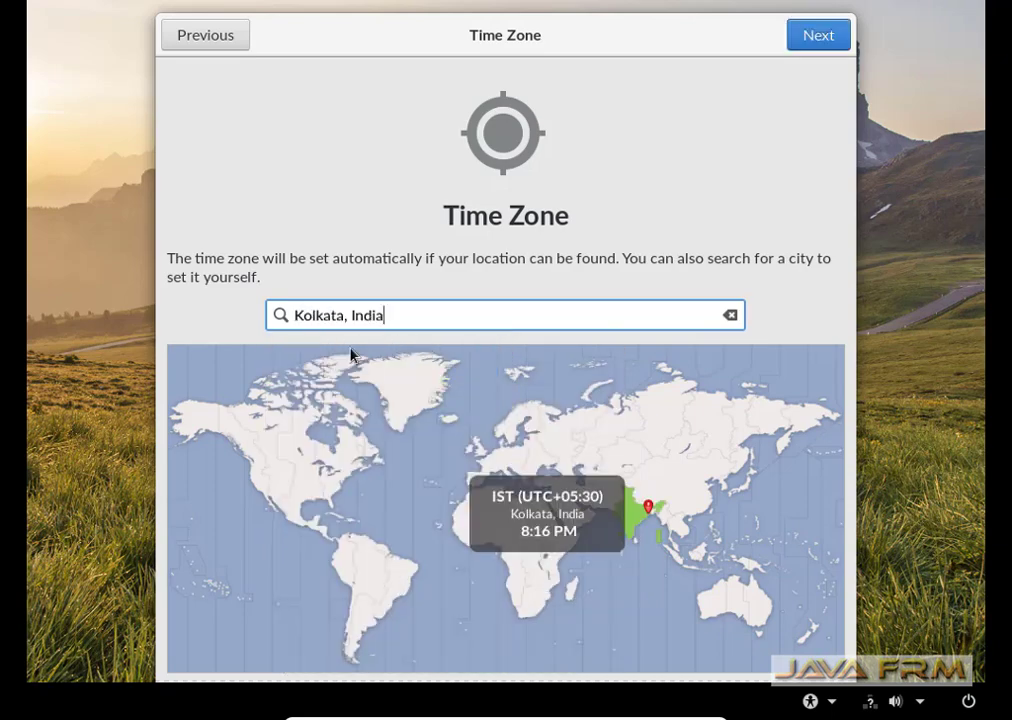
click(817, 40)
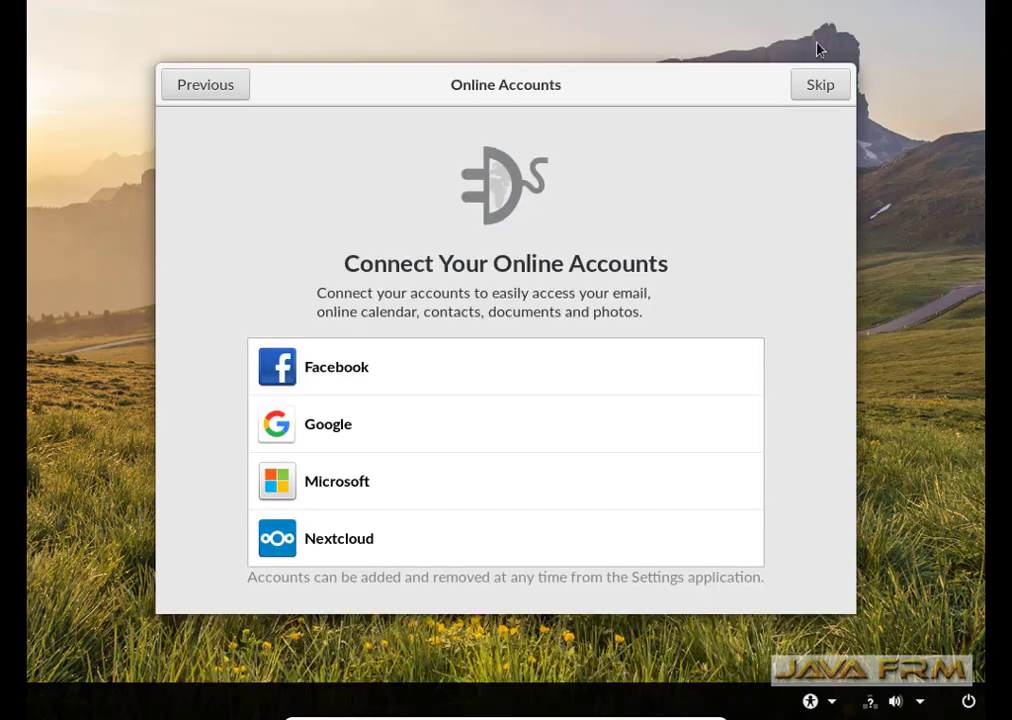
Skip the online accounts and finish the setup with the account's full name and no password protection
click(826, 93)
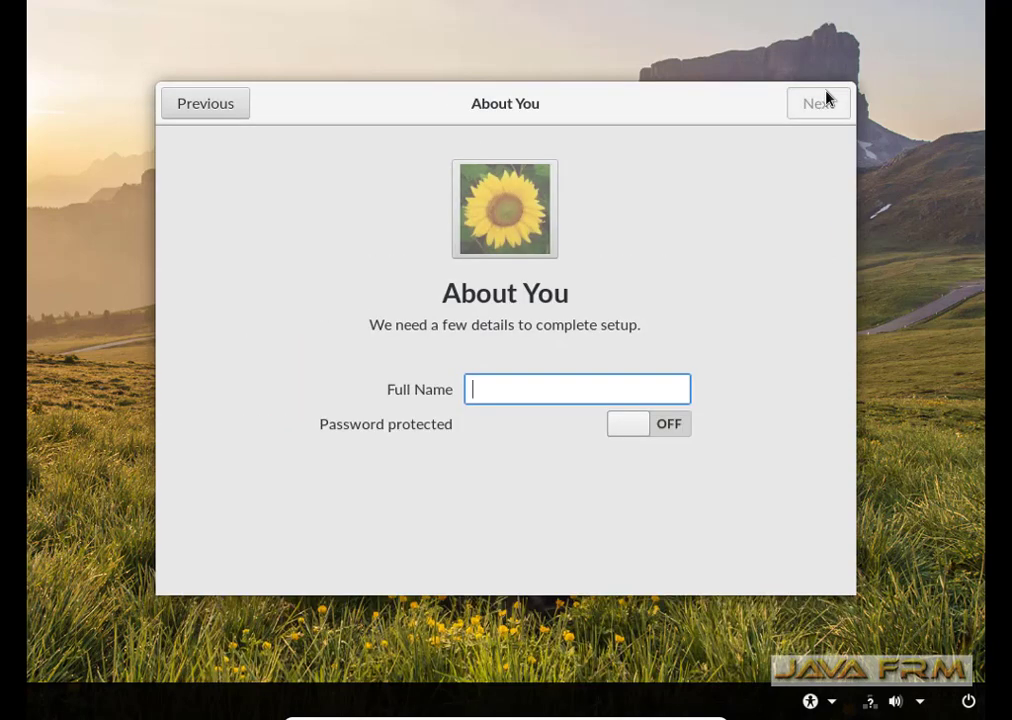
text(ramanathan)
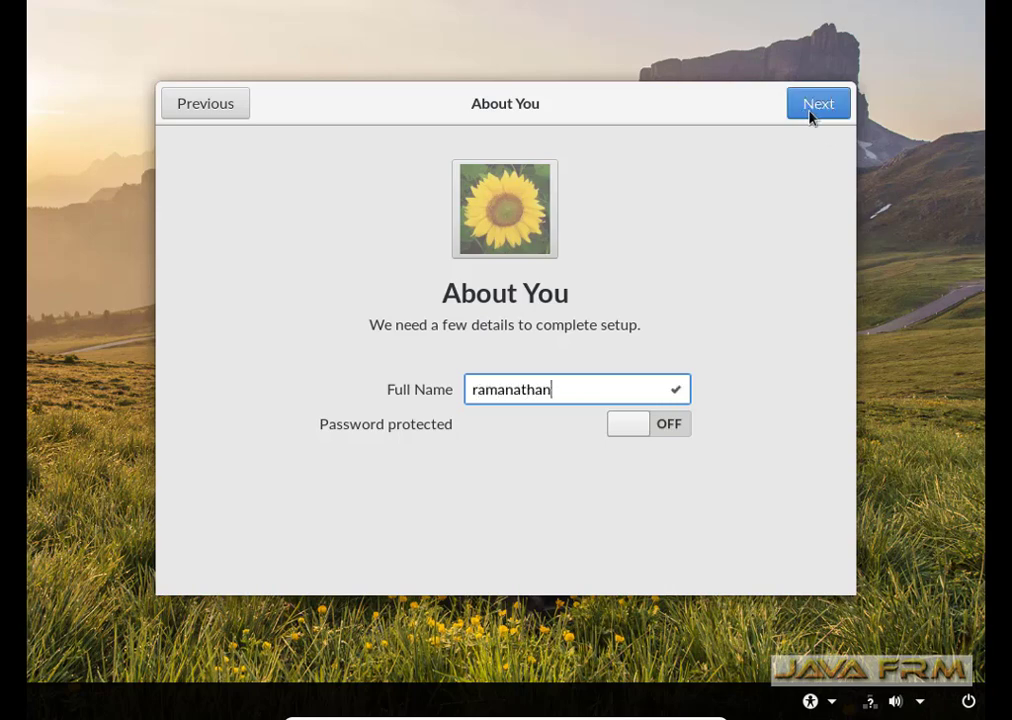
click(811, 115)
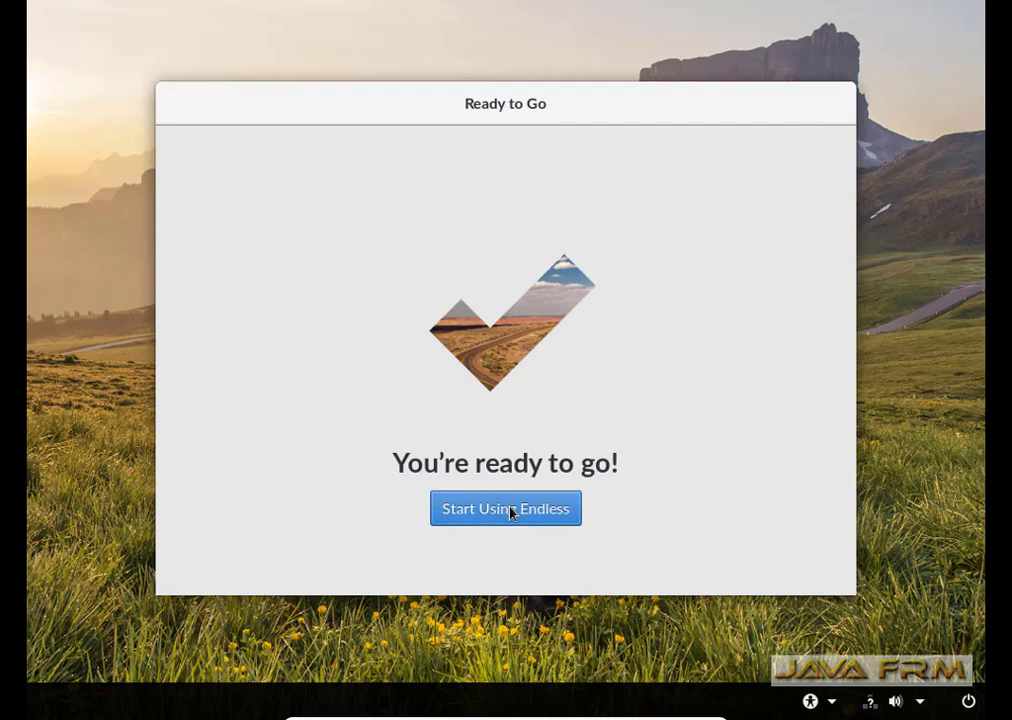
click(484, 511)
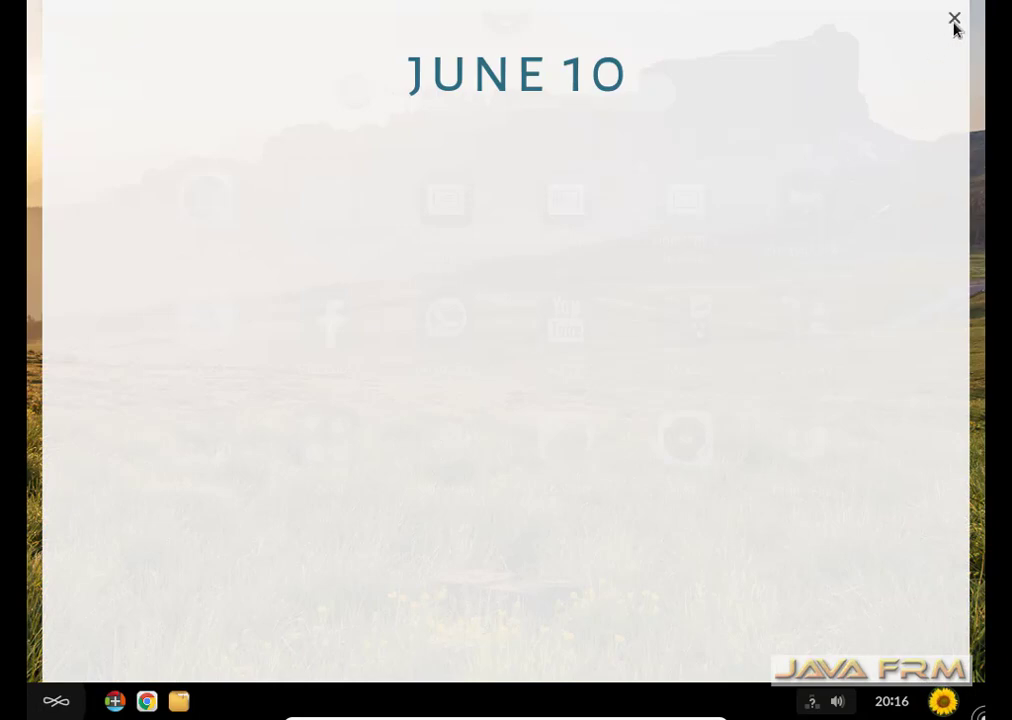
Dismiss the daily feed and browse the Featured, Games and Utilities categories of the app store
click(954, 20)
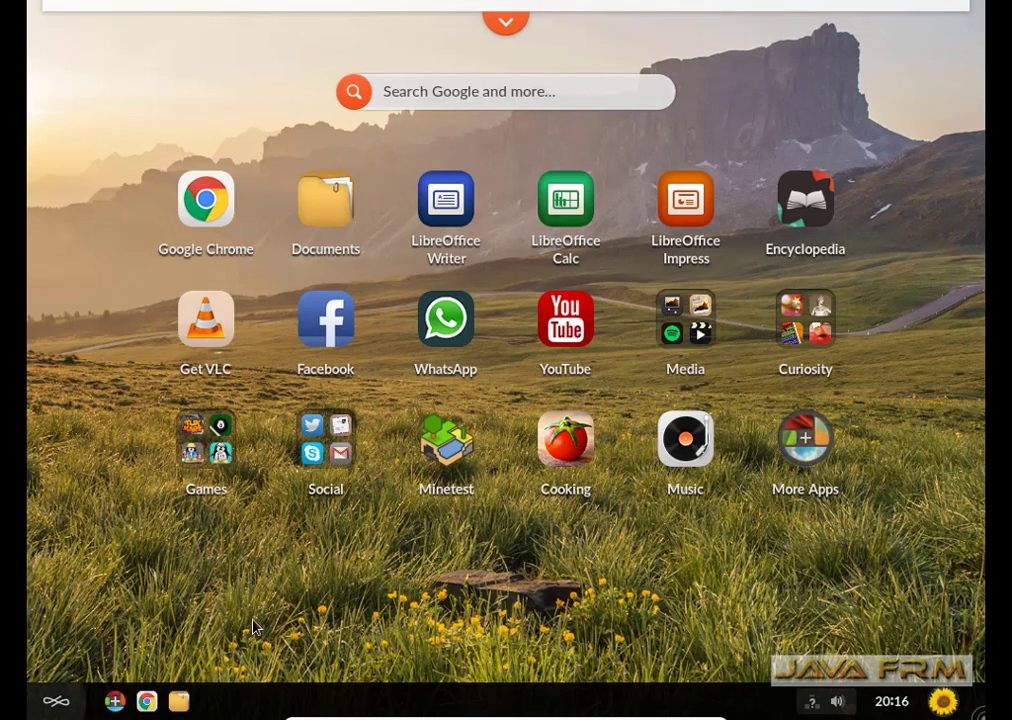
click(58, 704)
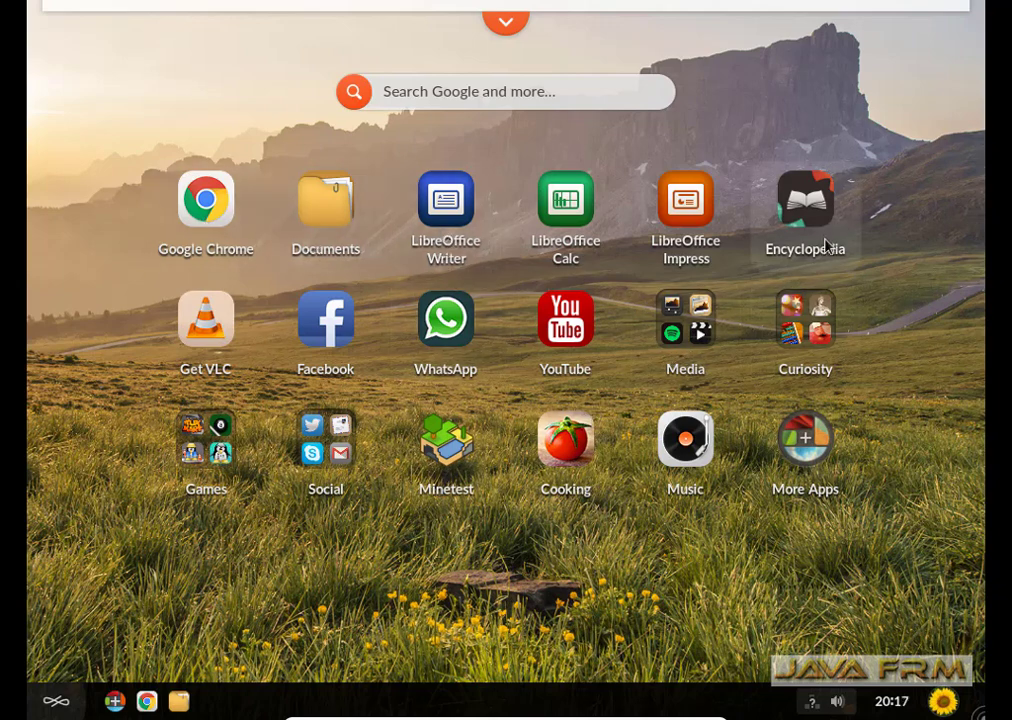
click(818, 462)
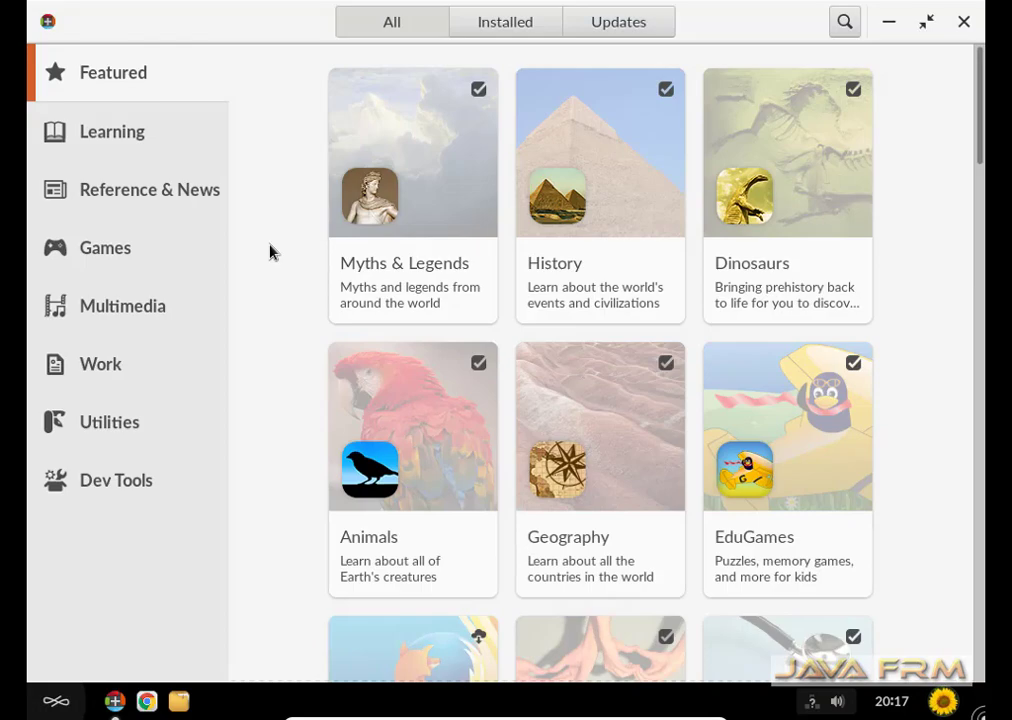
scroll(270, 252, down, 15)
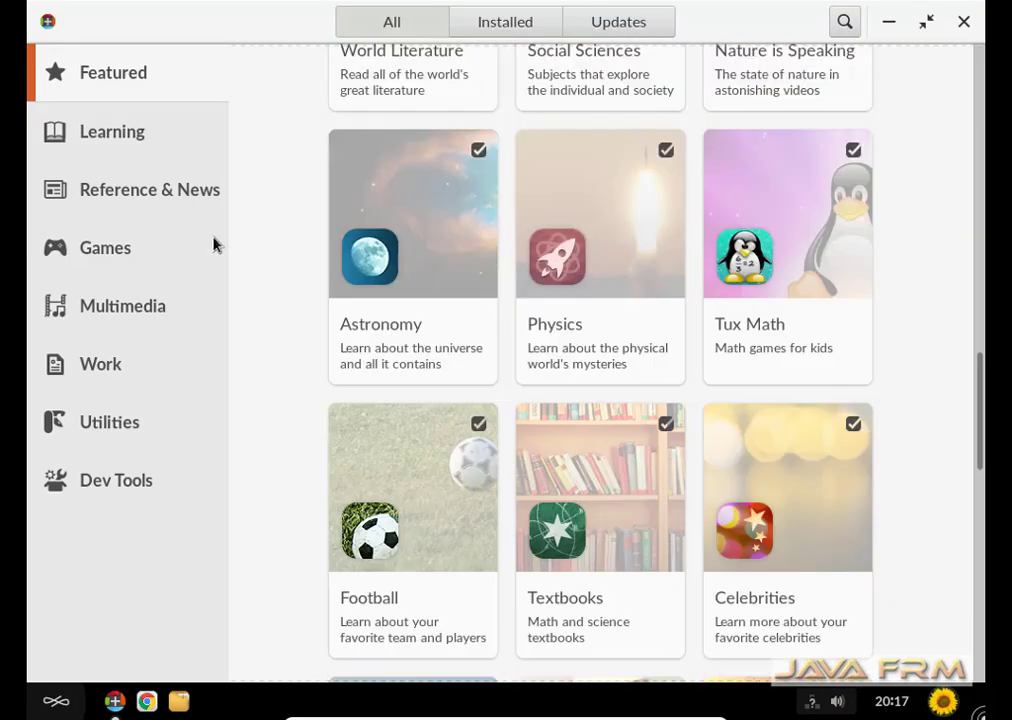
click(117, 270)
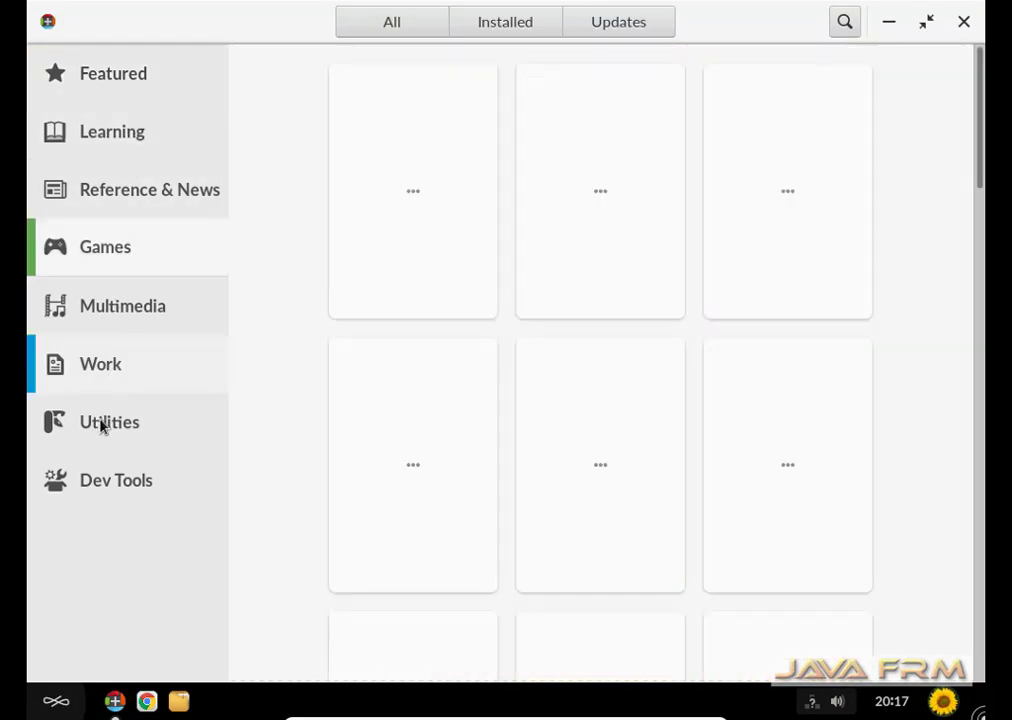
click(102, 424)
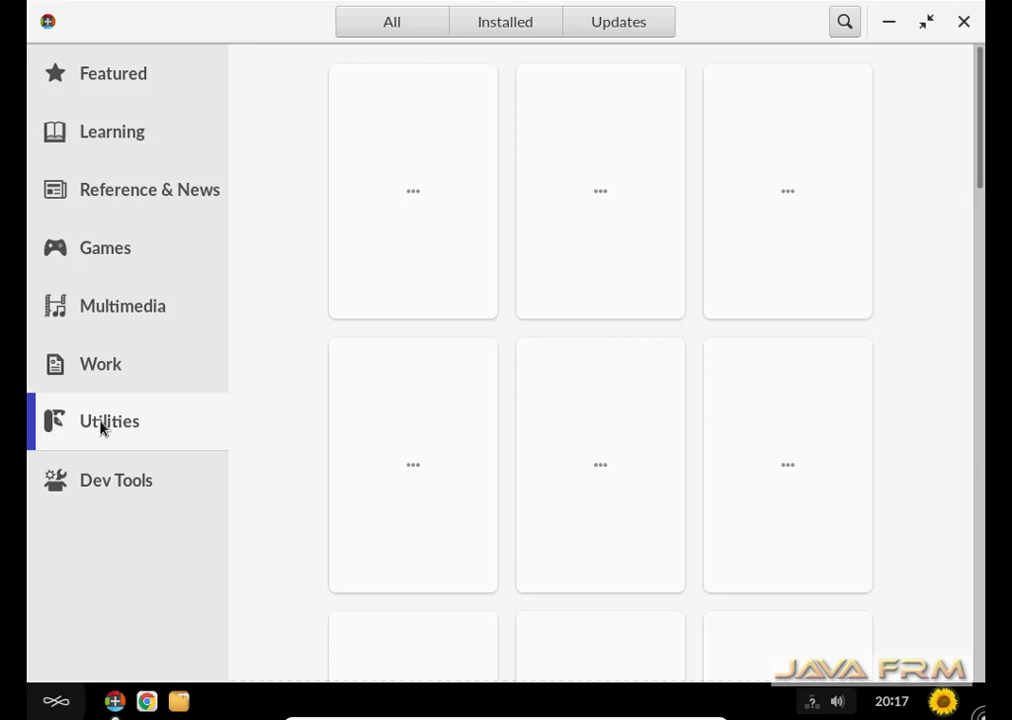
Look through the list of installed applications down to the add-ons, return to its start and close the app store
click(518, 27)
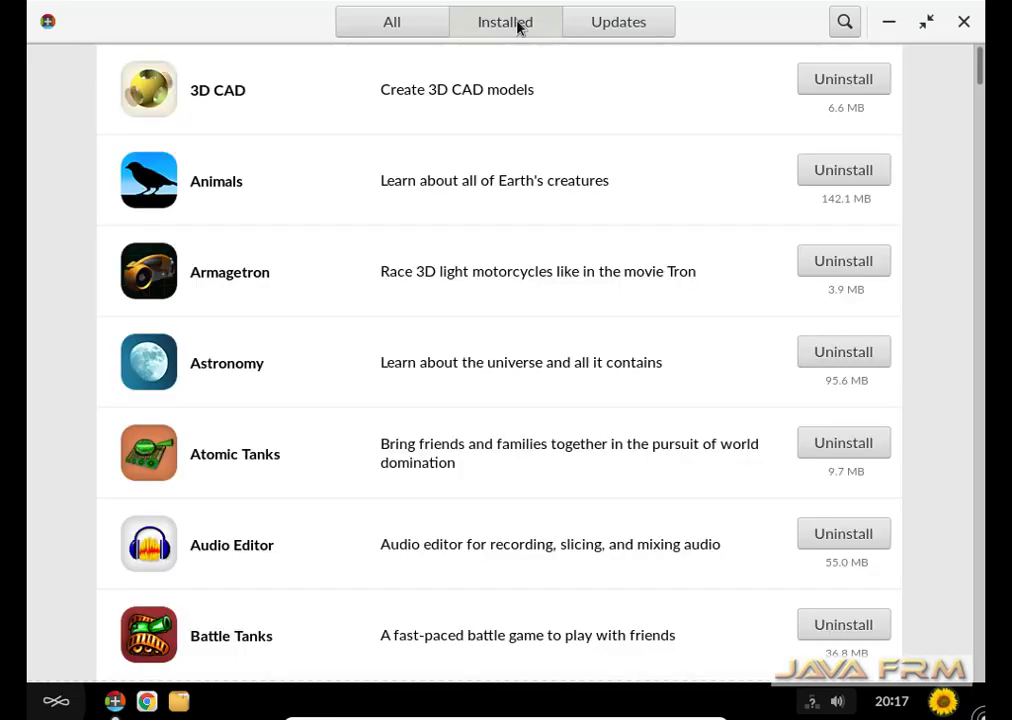
scroll(420, 215, down, 5)
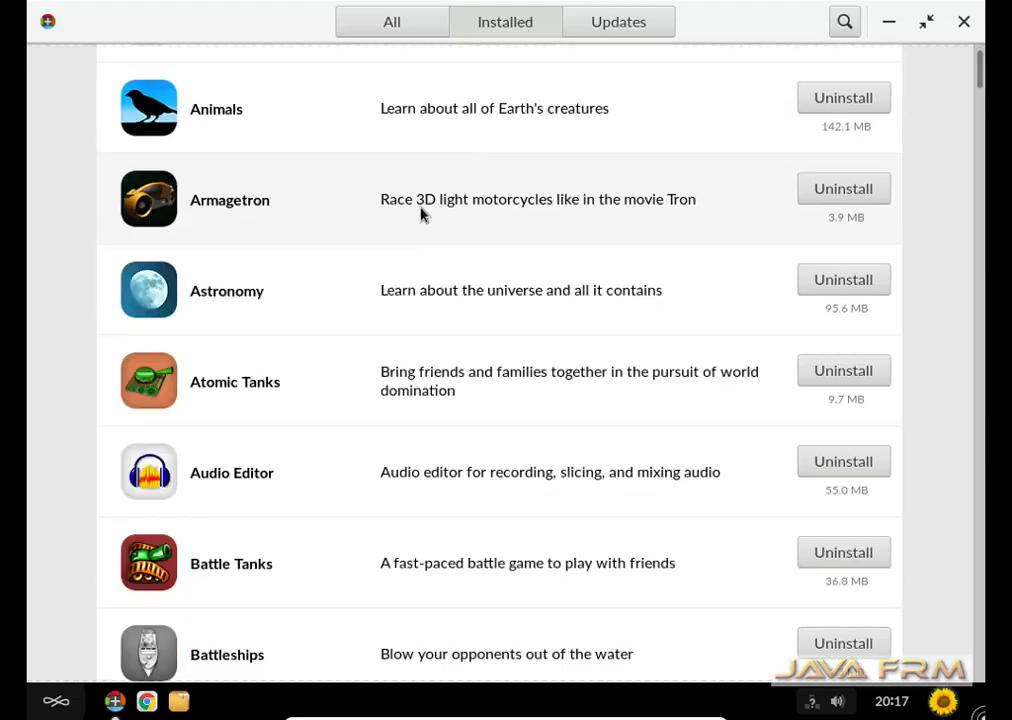
scroll(406, 263, down, 20)
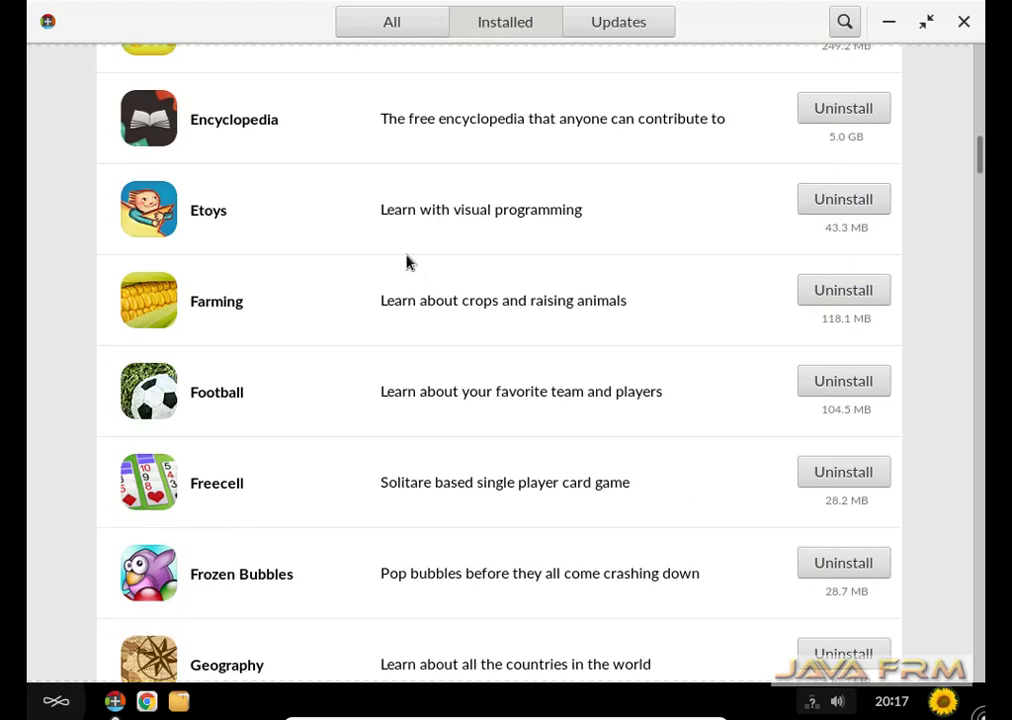
scroll(406, 263, down, 20)
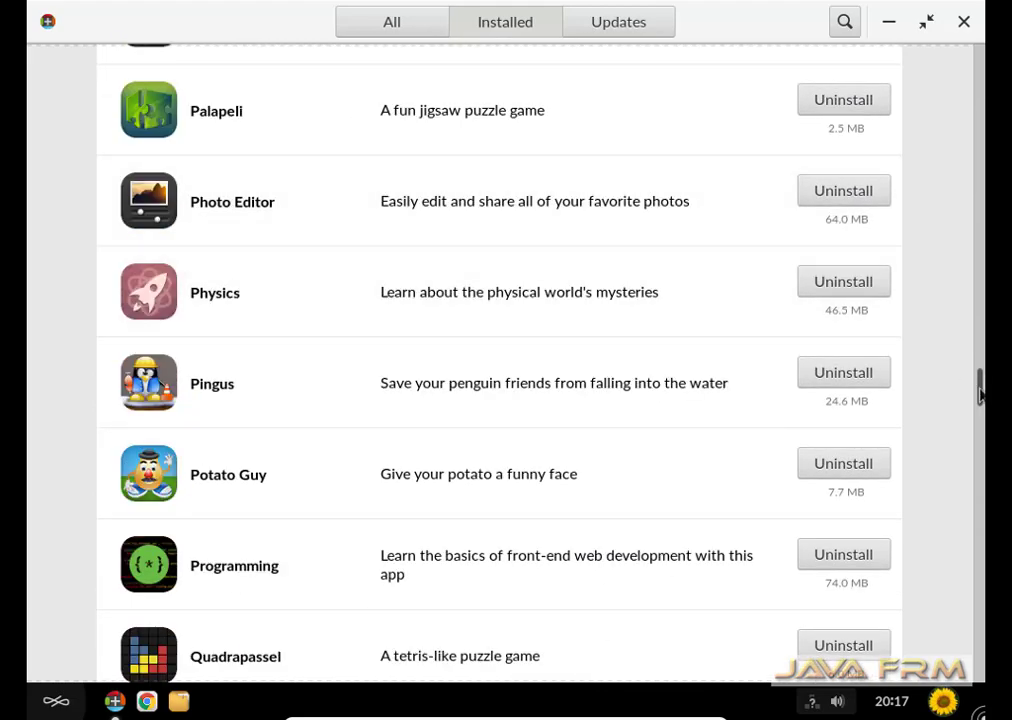
scroll(775, 305, down, 15)
scroll(499, 360, down, 5)
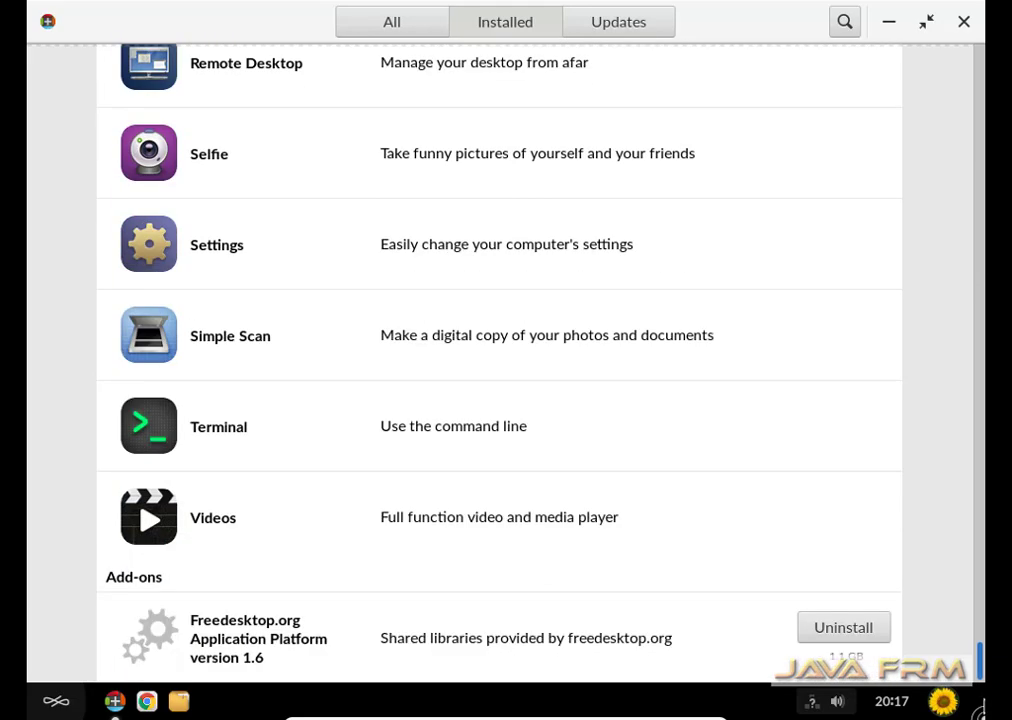
scroll(499, 360, up, 20)
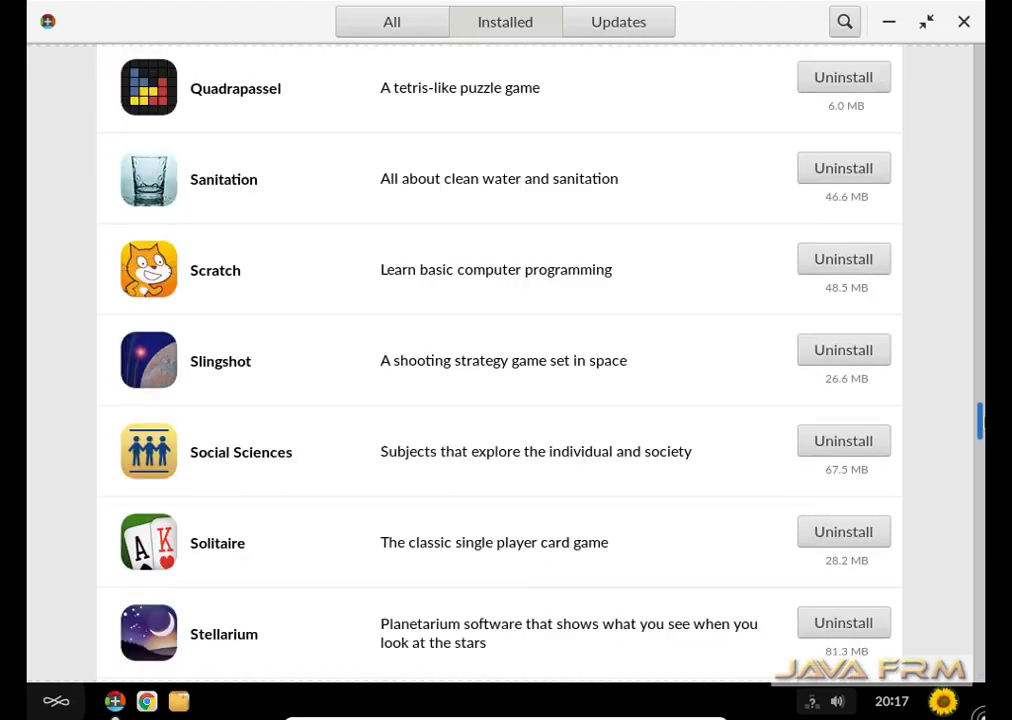
scroll(499, 360, up, 15)
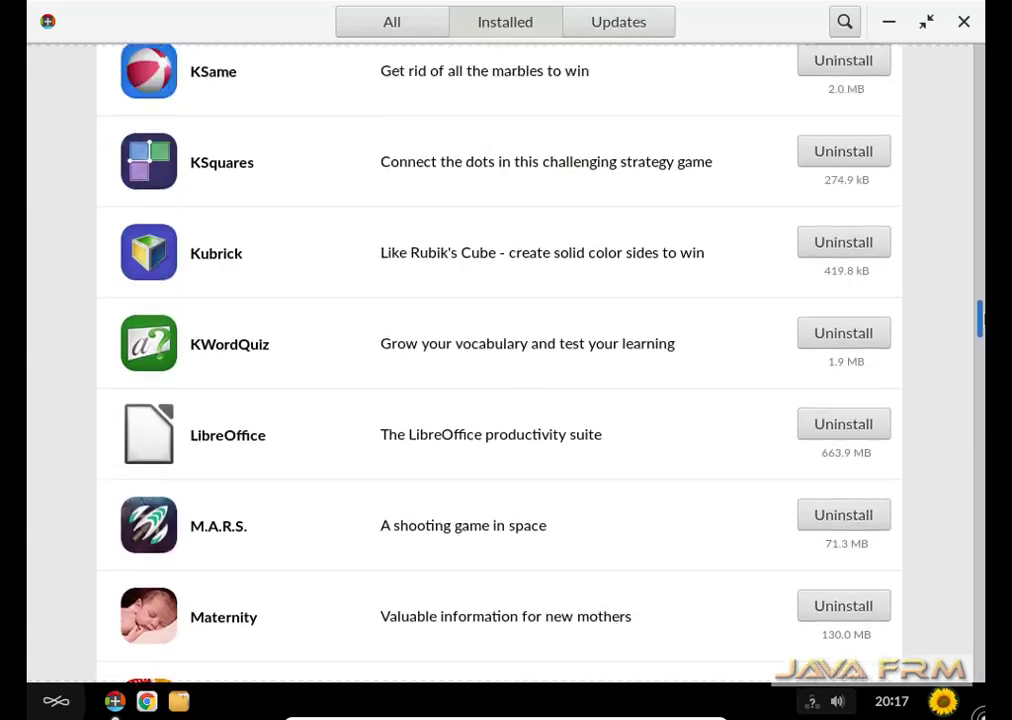
mouse_move(981, 315)
mouse_down()
mouse_move(981, 190)
mouse_move(982, 343)
mouse_move(966, 38)
mouse_up()
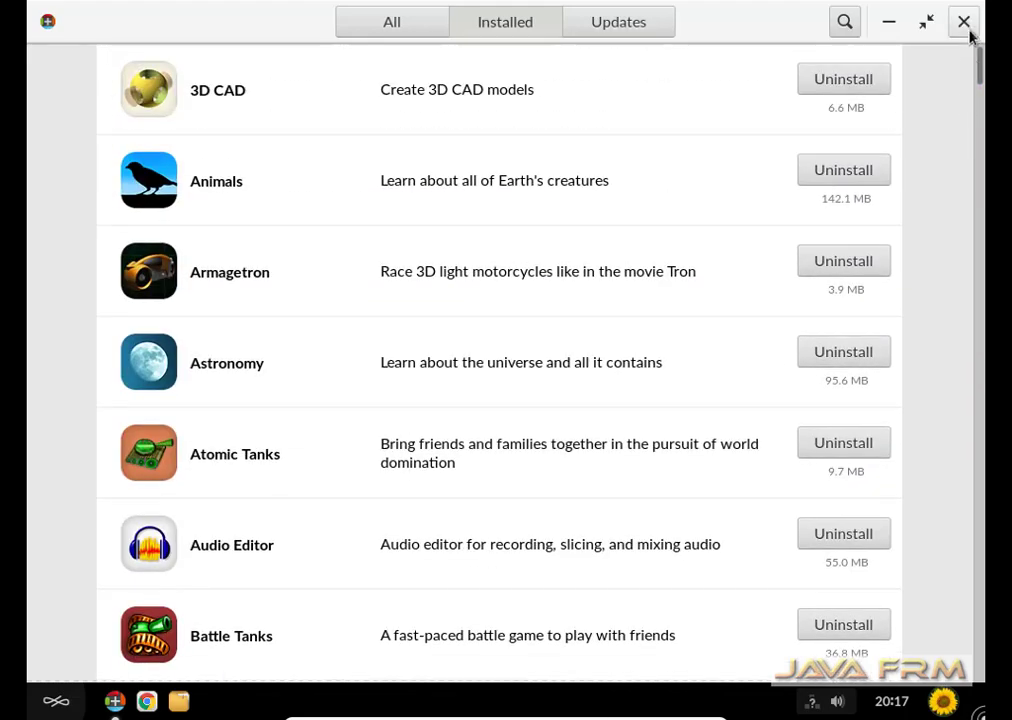
click(964, 25)
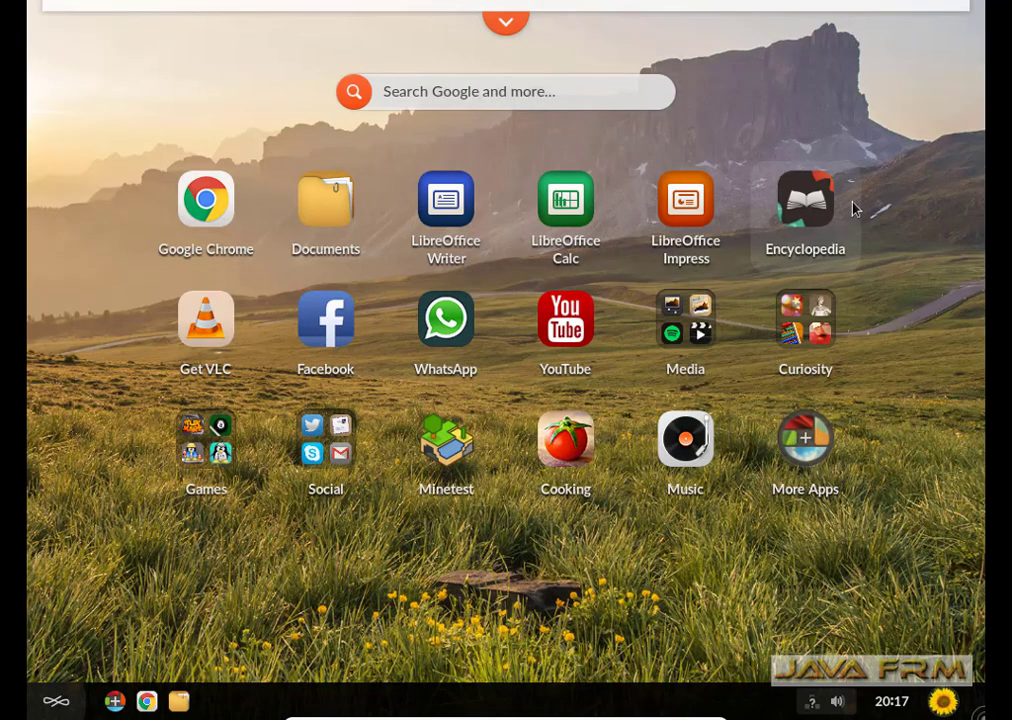
Launch LibreOffice Writer, look over the File and Edit commands and close the blank document
click(449, 207)
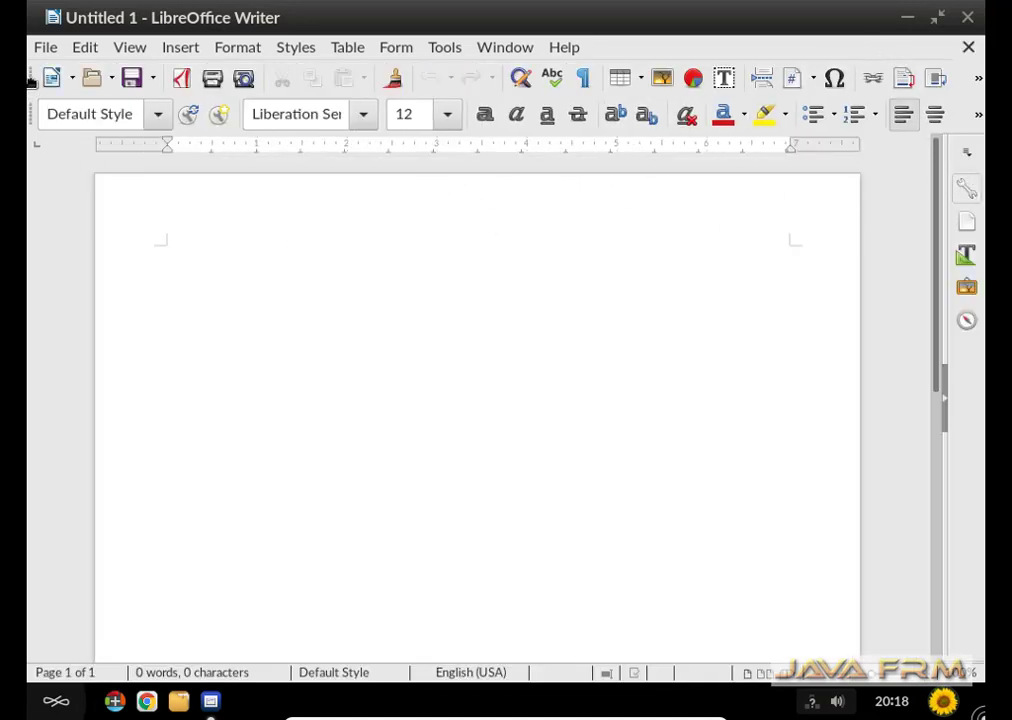
click(46, 50)
mouse_move(68, 60)
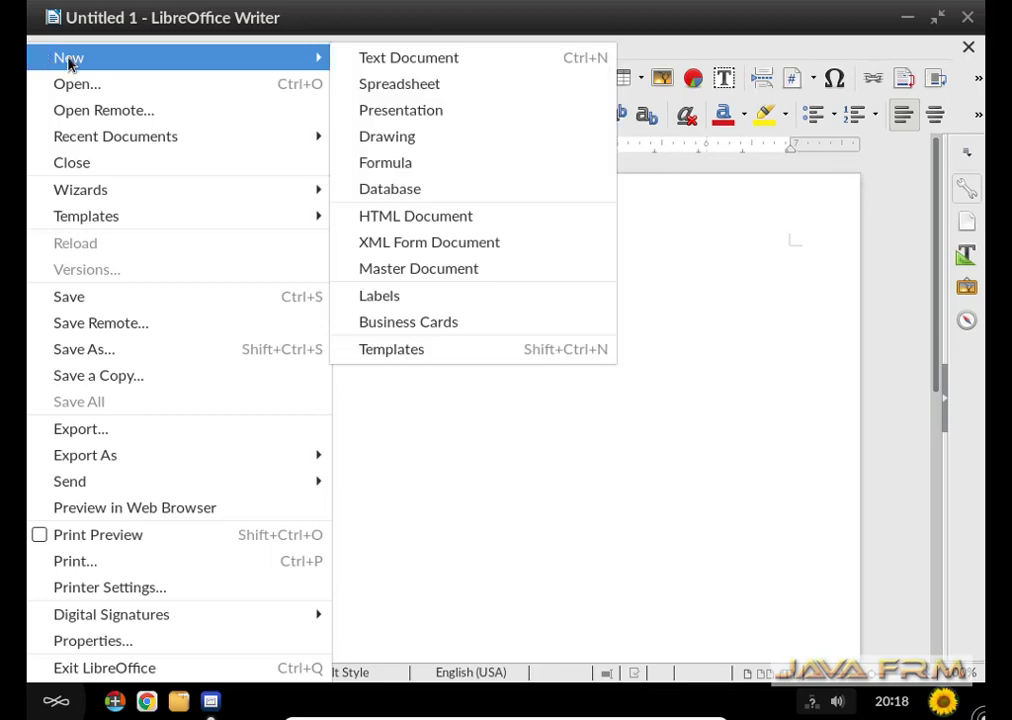
click(745, 302)
click(481, 47)
key(Escape)
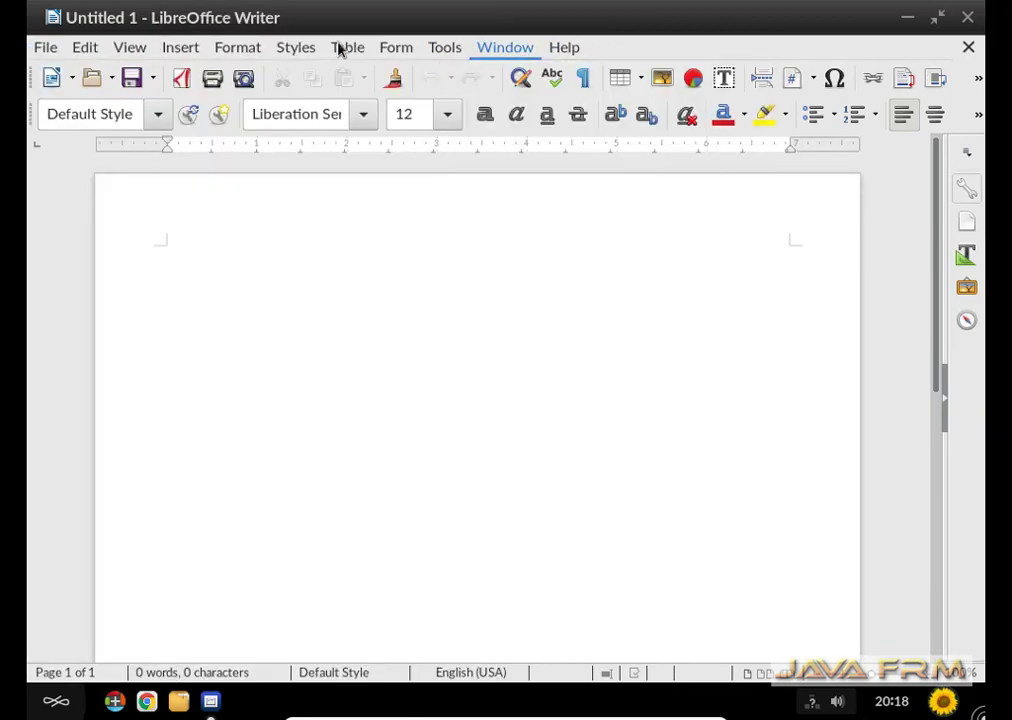
mouse_move(85, 47)
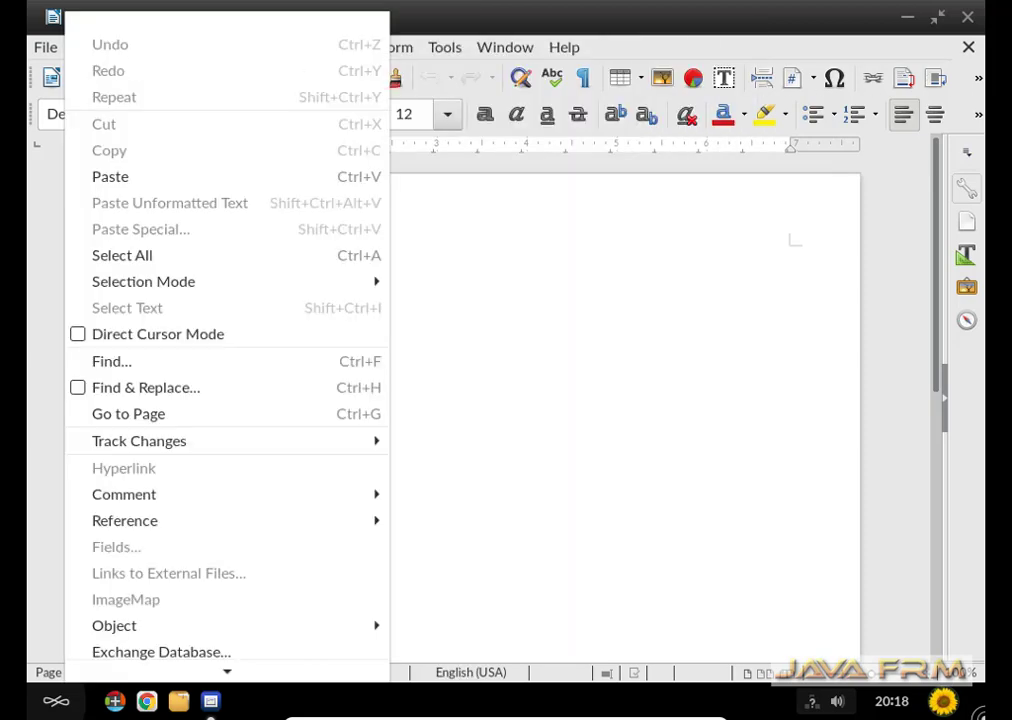
click(968, 58)
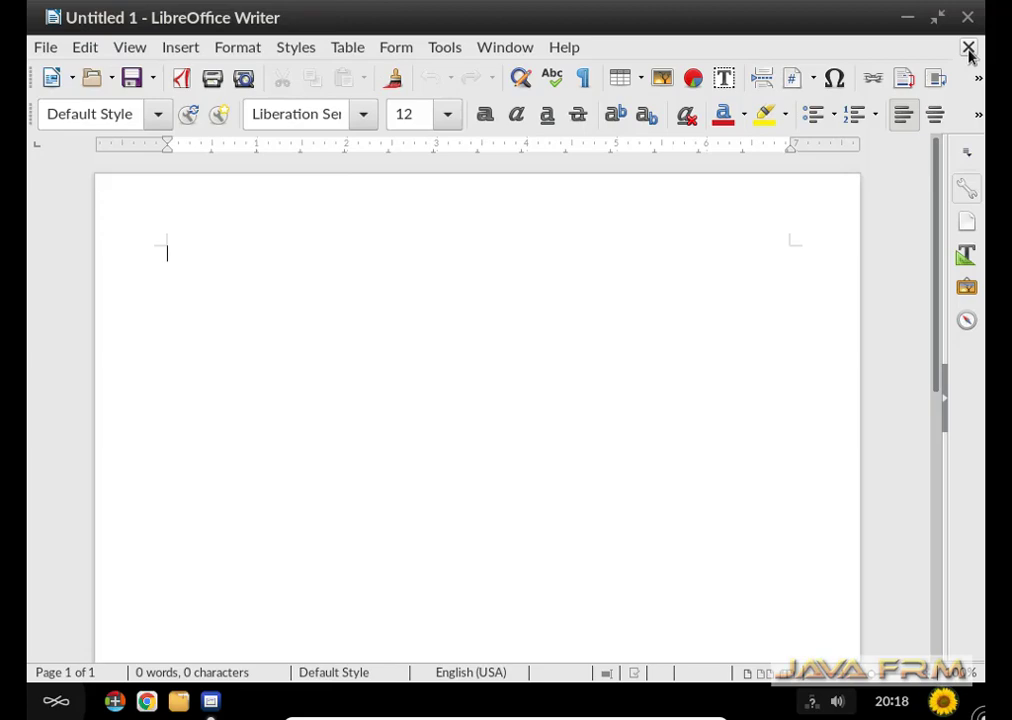
click(968, 48)
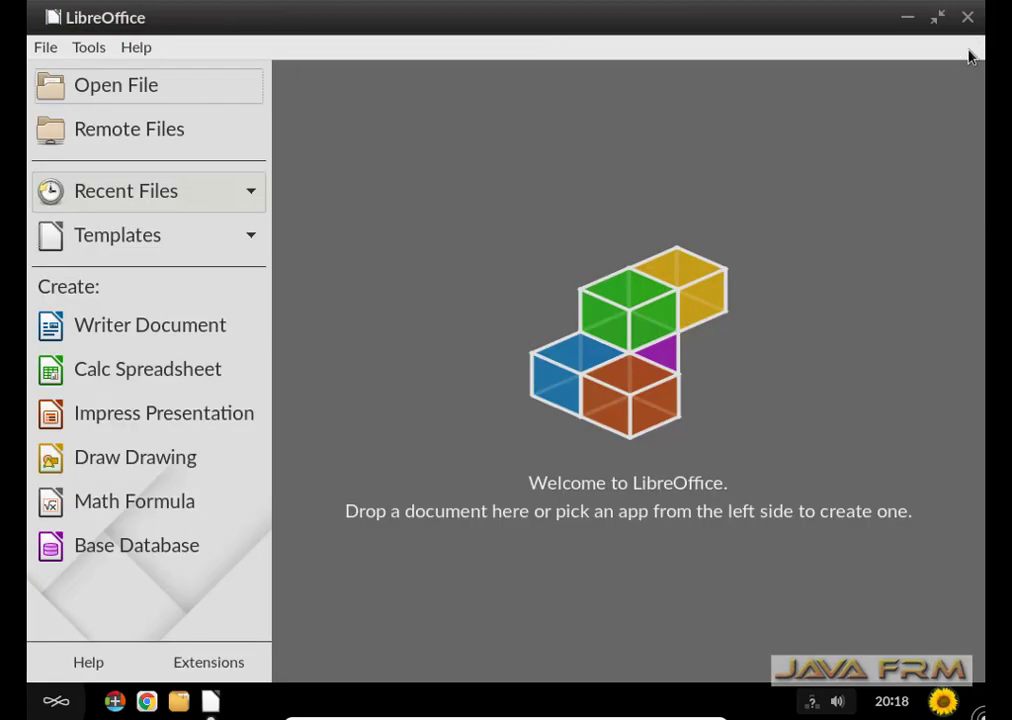
Create a blank Calc spreadsheet, look over its available commands and close the spreadsheet
click(163, 373)
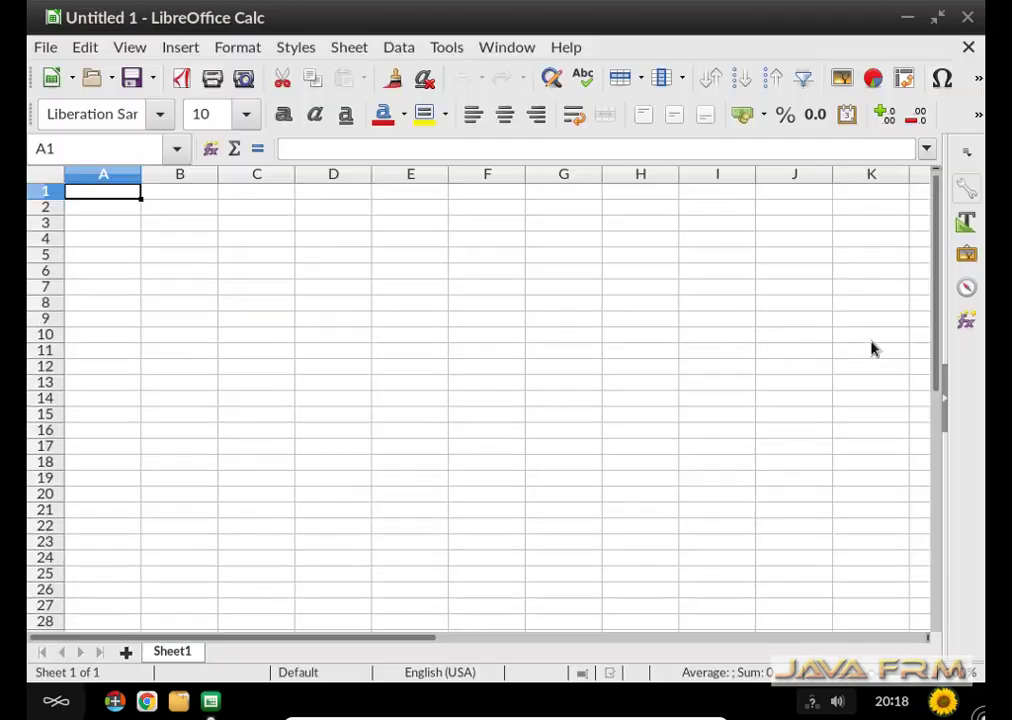
click(45, 47)
click(838, 233)
click(507, 47)
click(418, 55)
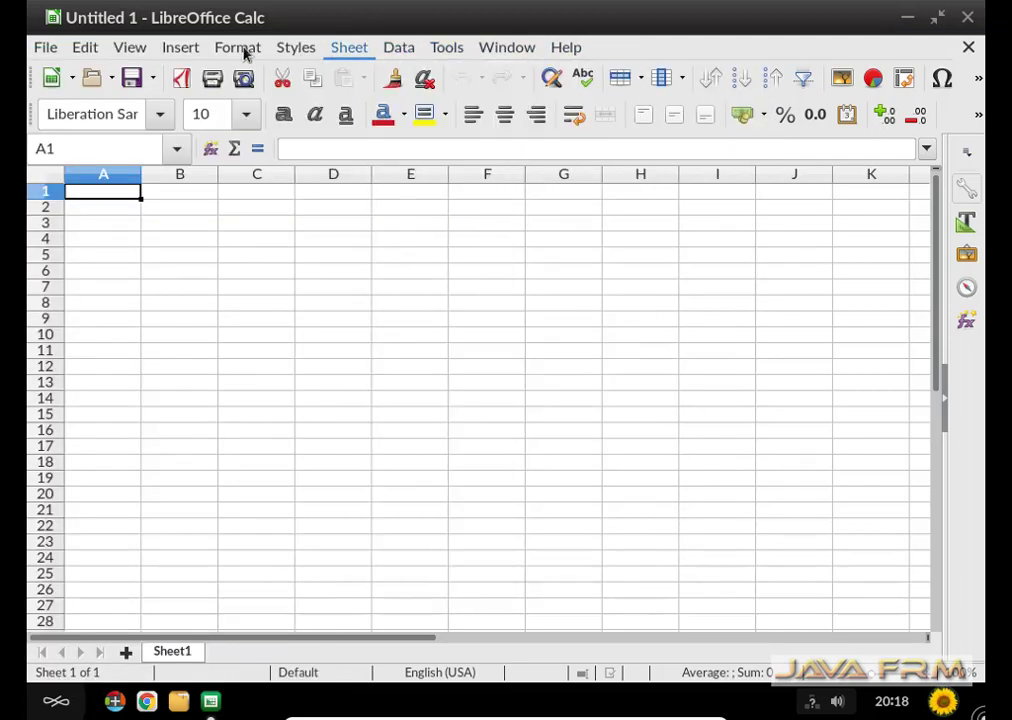
click(971, 52)
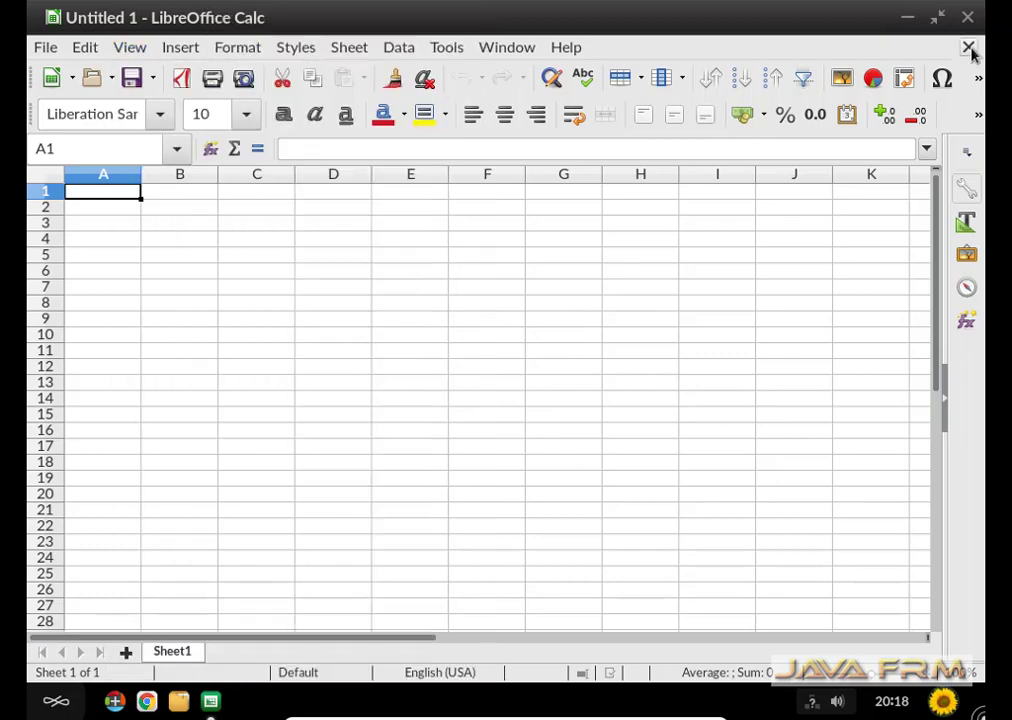
click(970, 48)
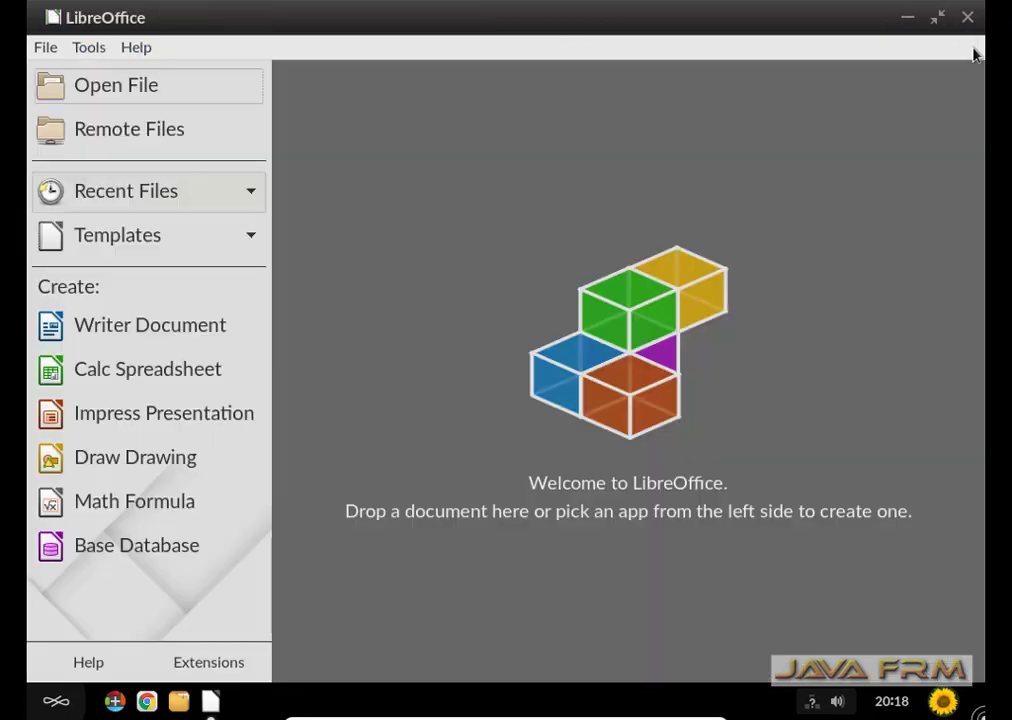
Create an Impress presentation from the DNA template
click(195, 427)
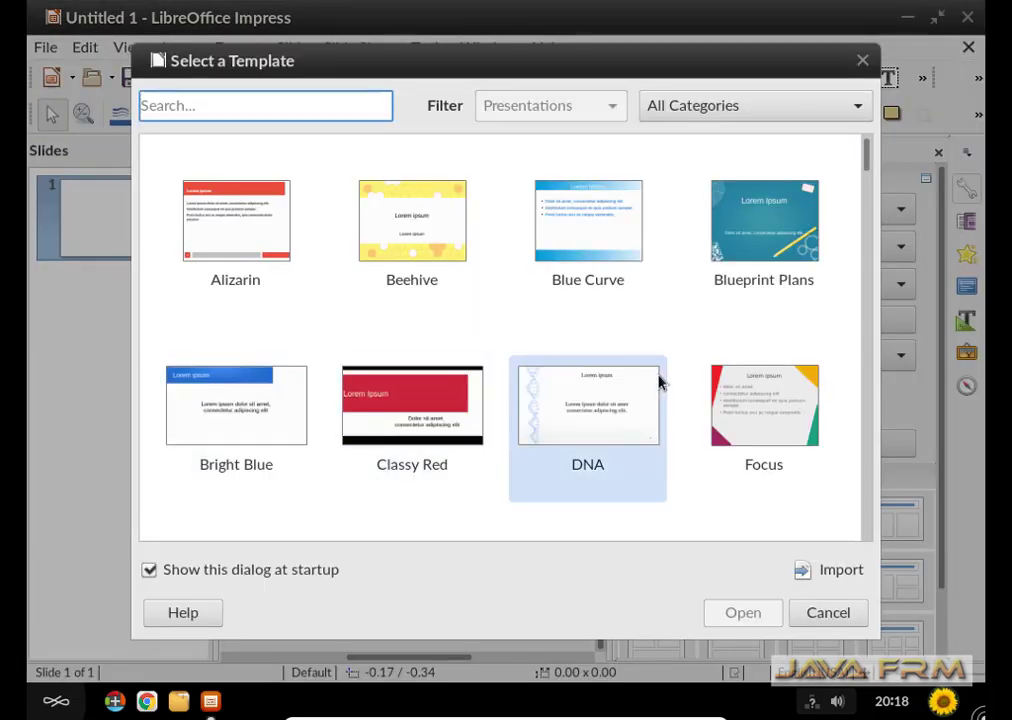
click(629, 408)
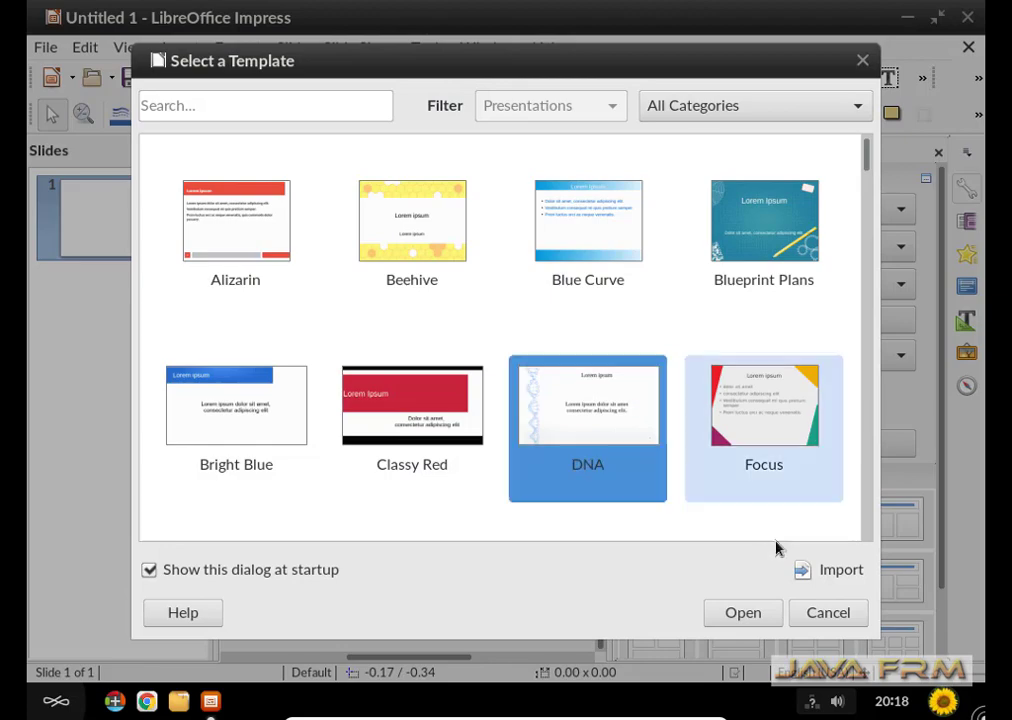
click(766, 619)
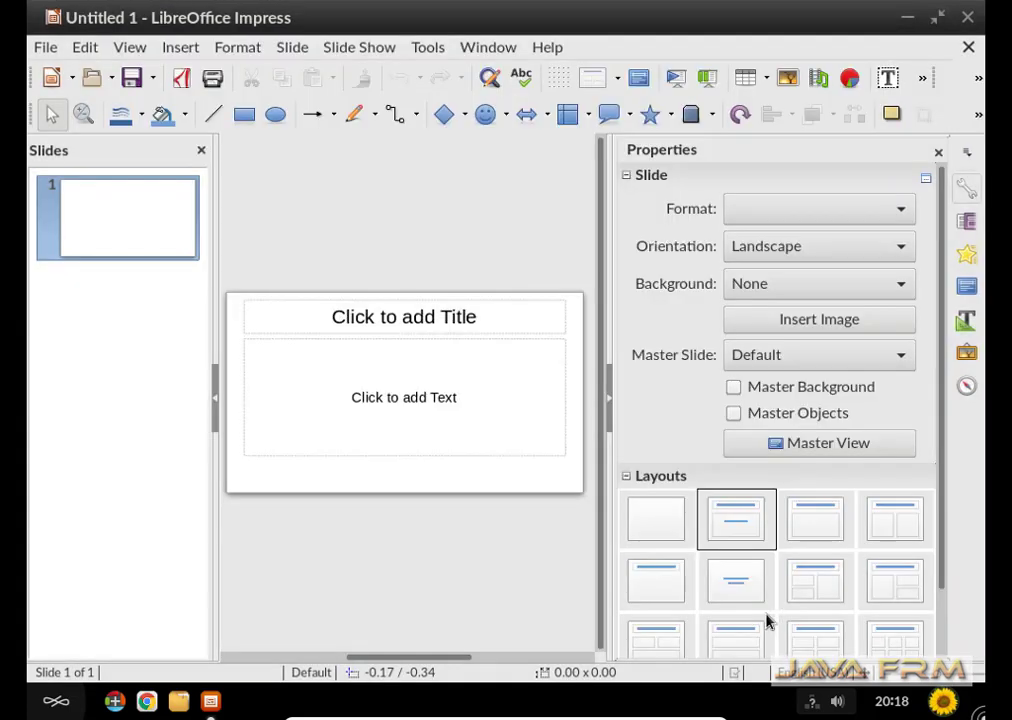